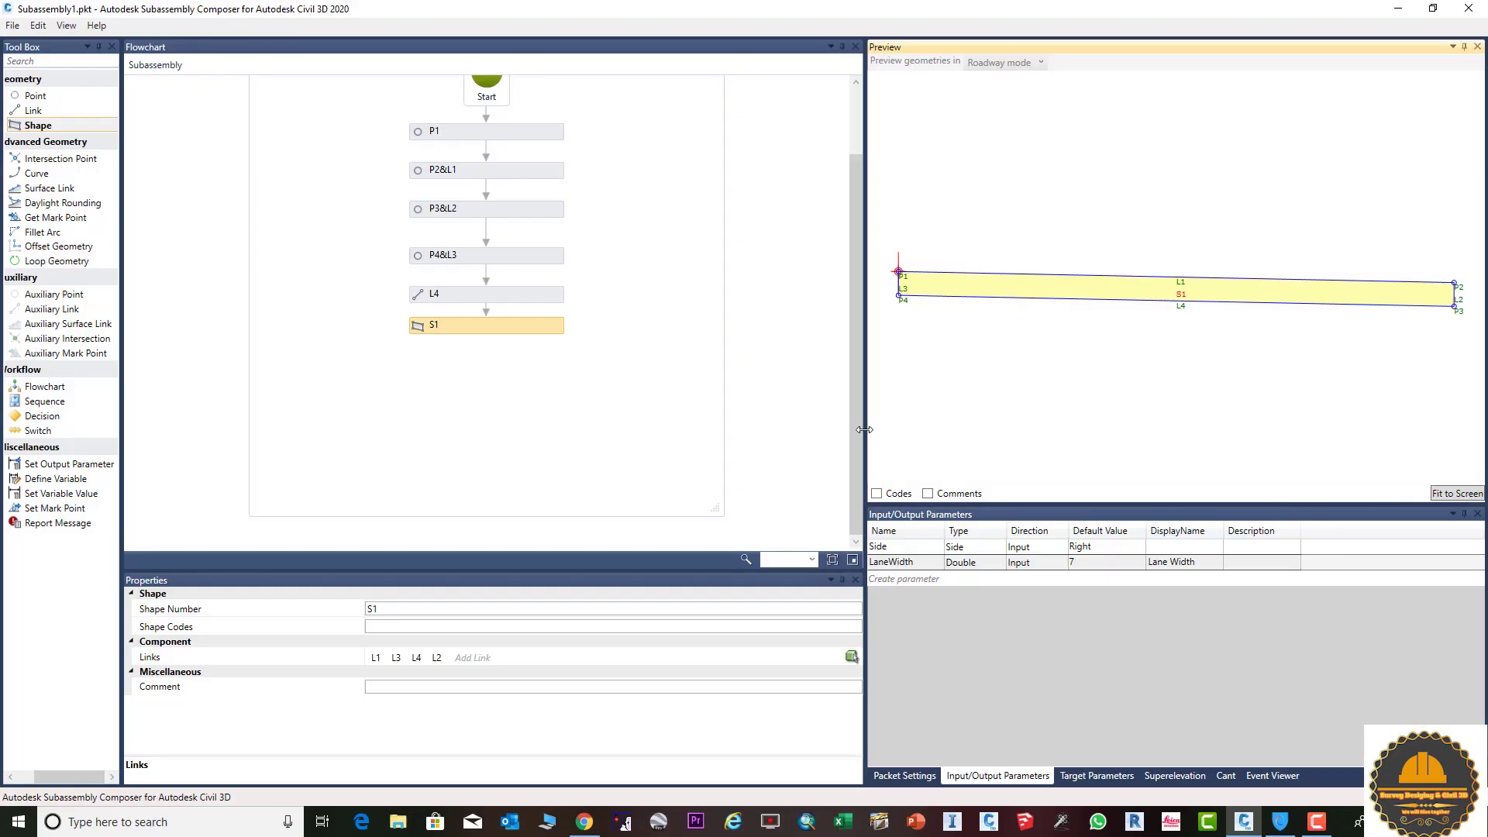
- Widen the preview and parameter area, view the packet settings and return to the input/output parameters
{"action": "left_click_drag", "start_coordinate": [863, 428], "coordinate": [659, 429]}
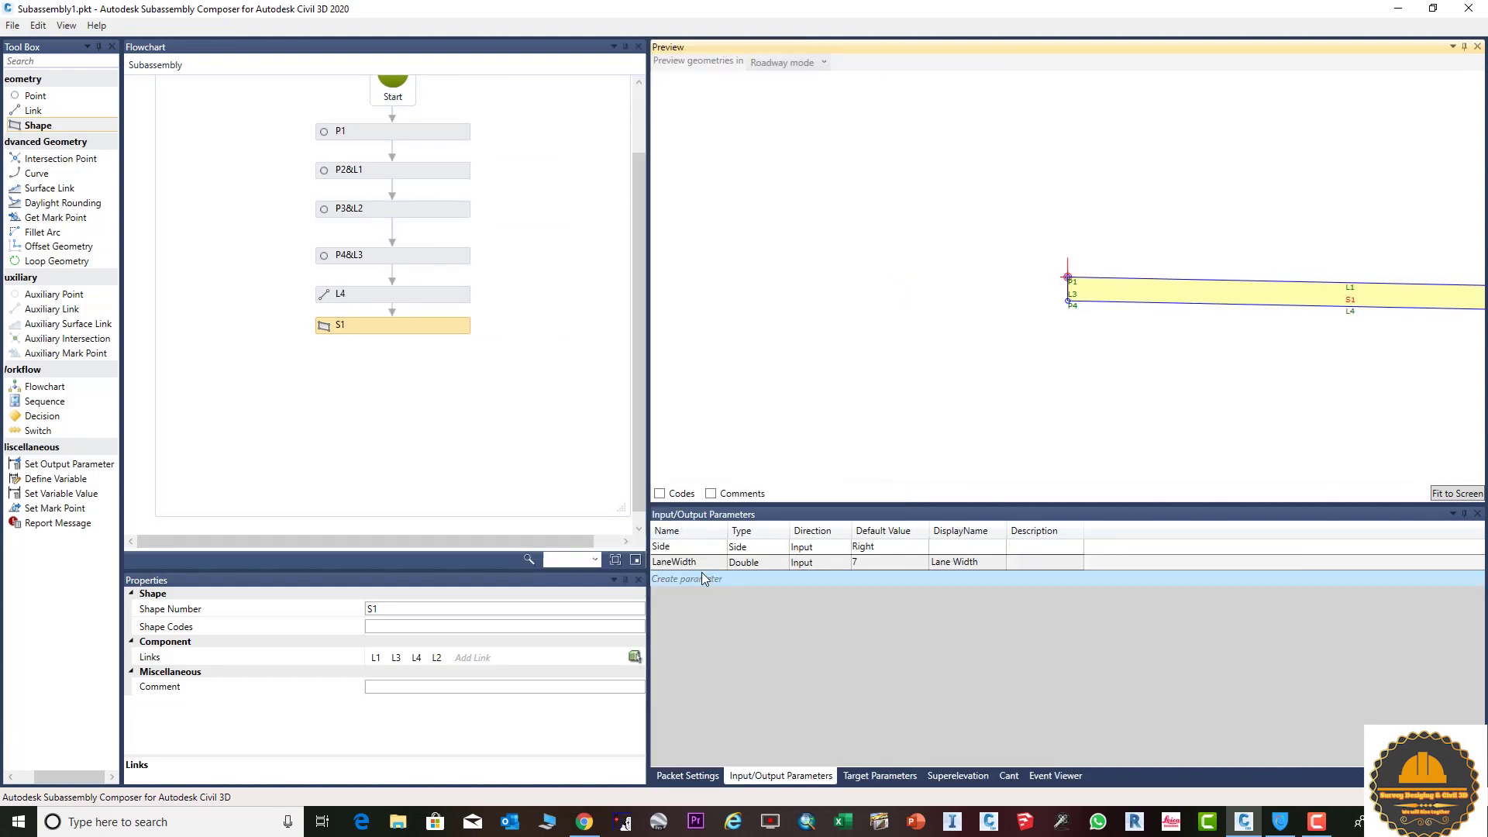
{"action": "left_click", "coordinate": [769, 779]}
{"action": "left_click", "coordinate": [688, 776]}
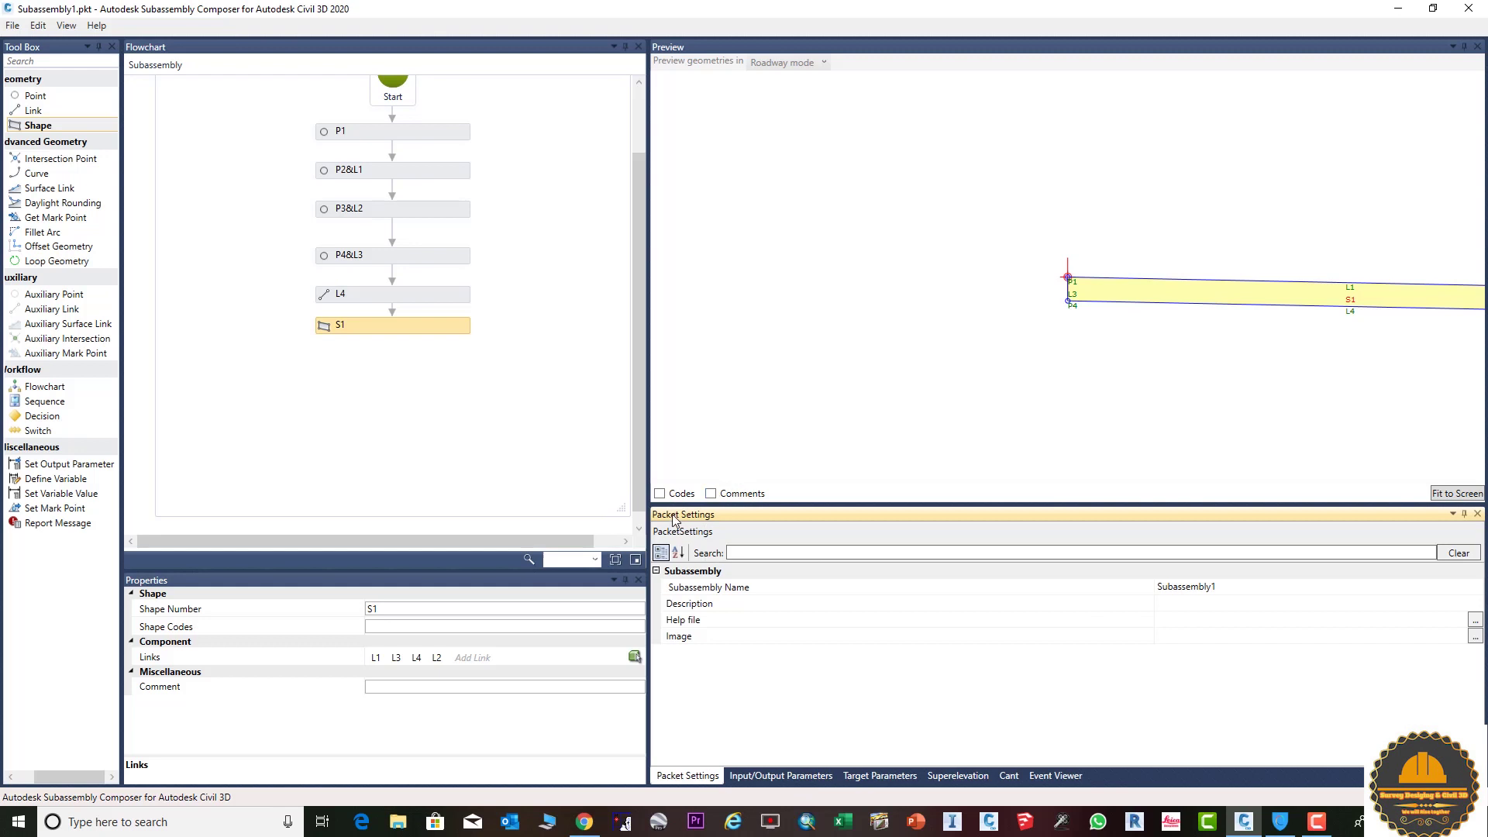
{"action": "left_click", "coordinate": [782, 778]}
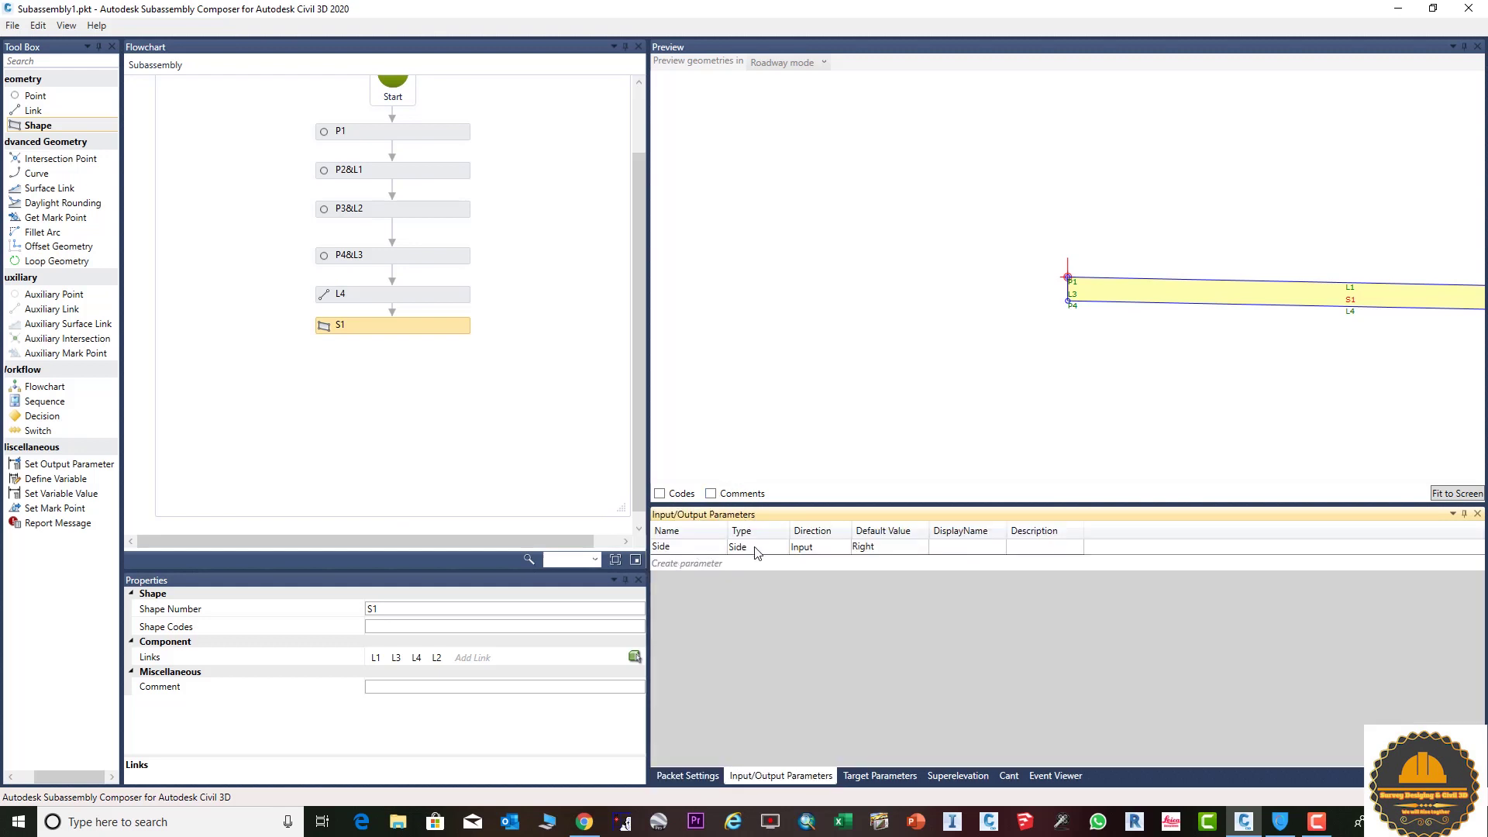
- Choose Right as the default value of the Side parameter and fit the subassembly in the preview
{"action": "left_click", "coordinate": [676, 549]}
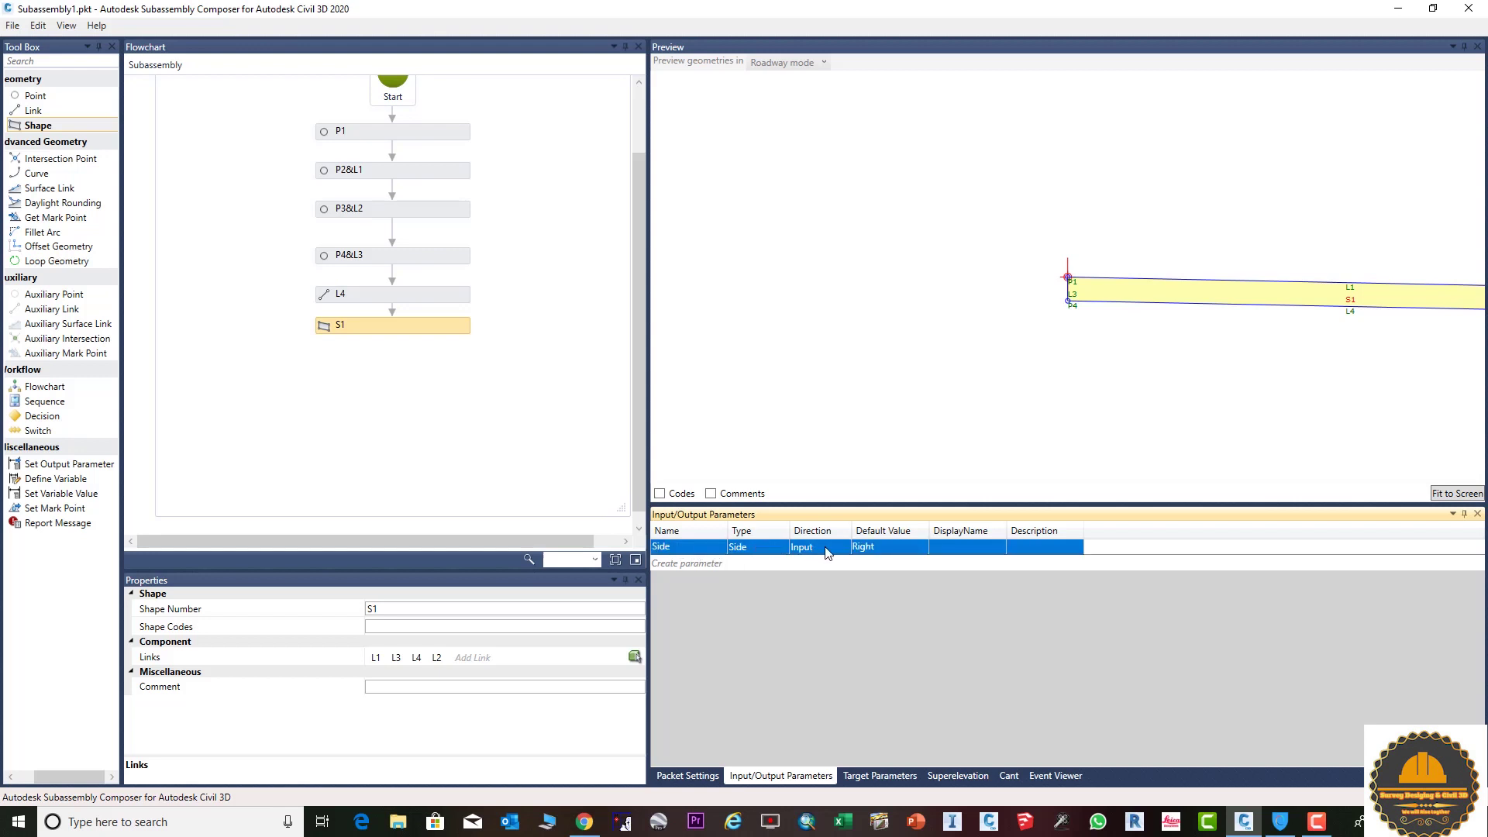
{"action": "left_click", "coordinate": [901, 552]}
{"action": "left_click", "coordinate": [903, 553]}
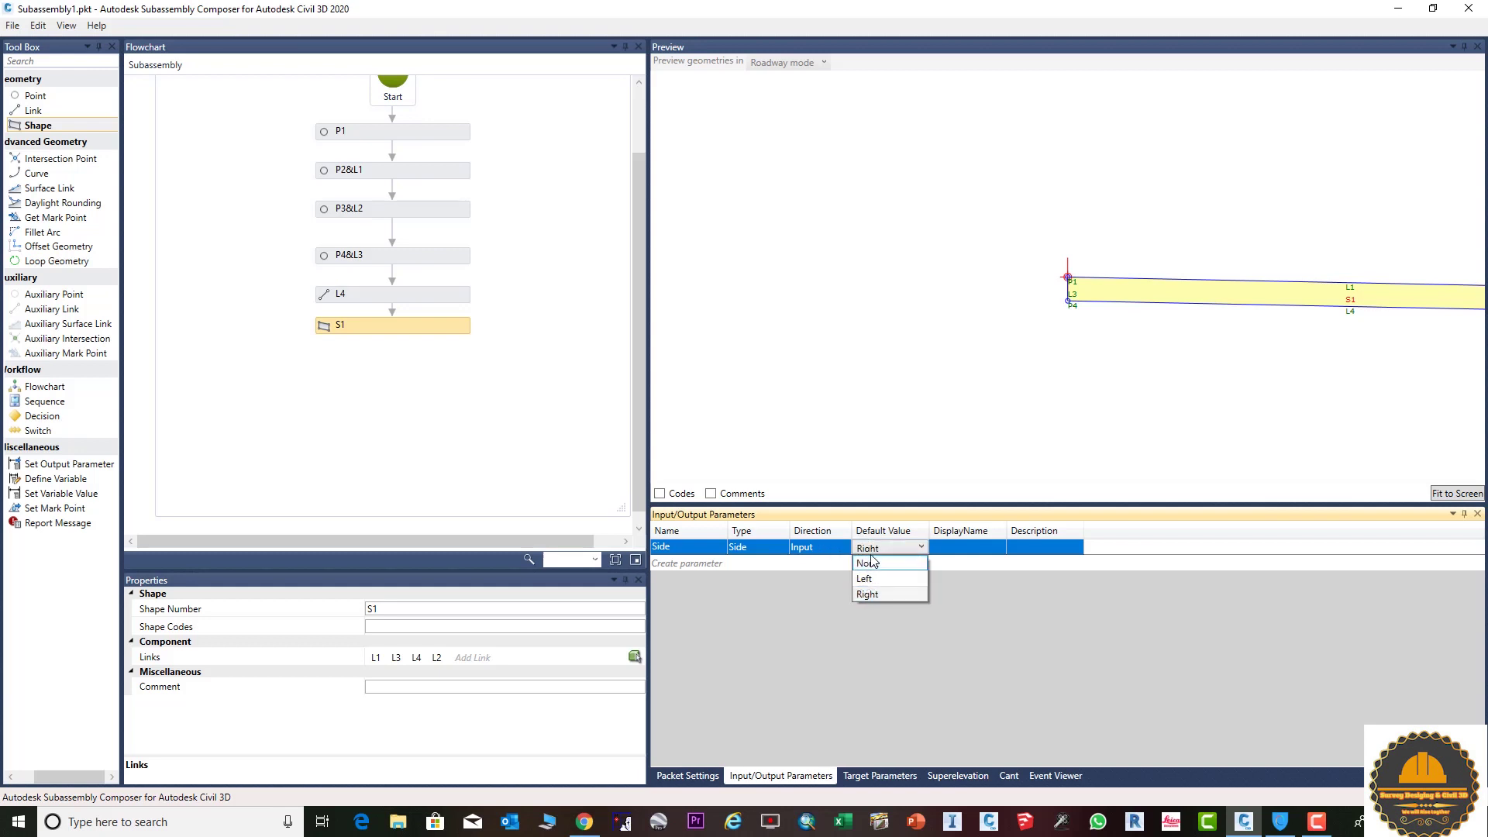
{"action": "left_click", "coordinate": [877, 592]}
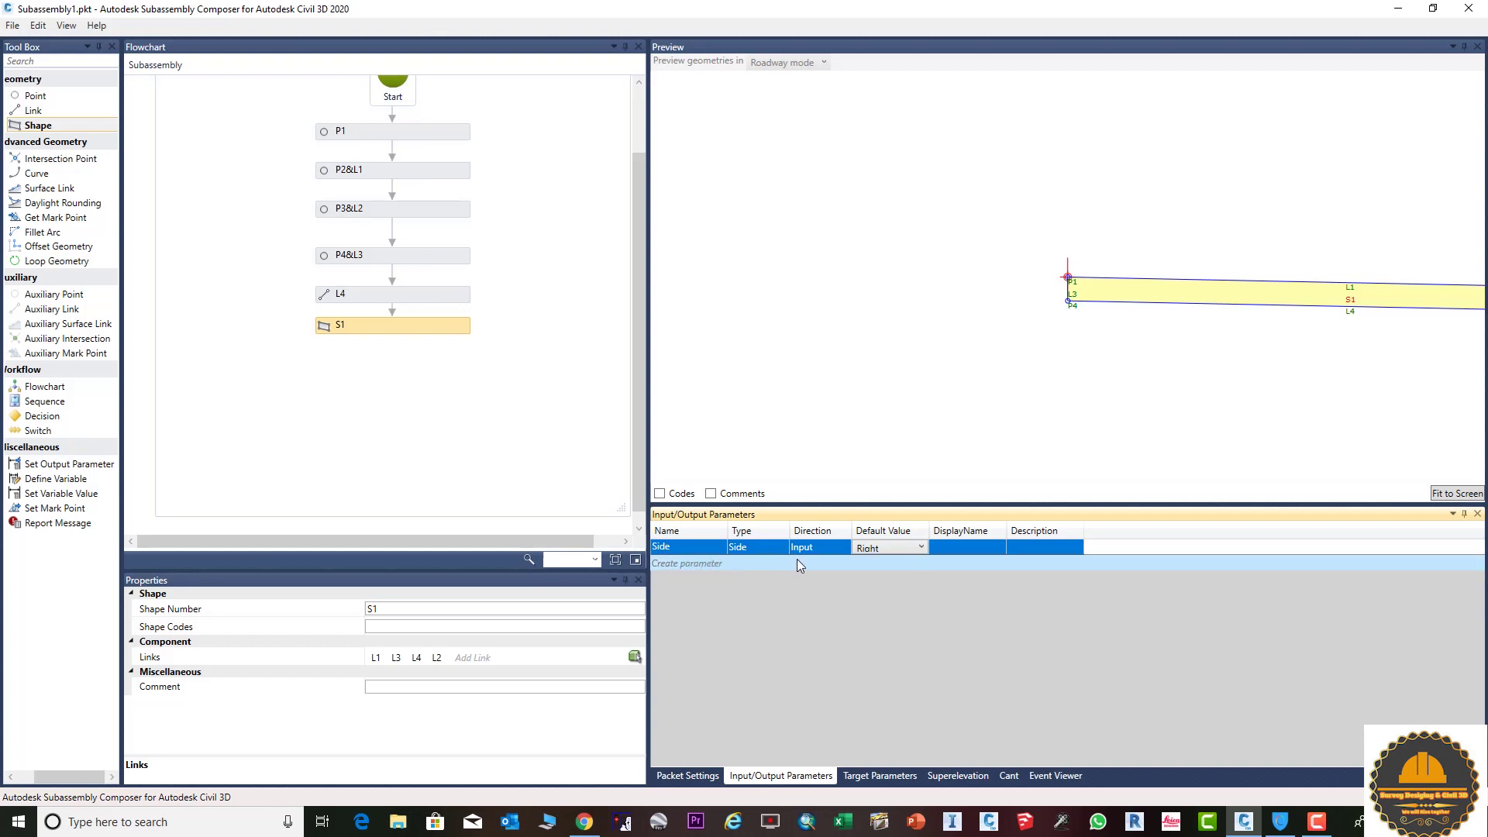
{"action": "left_click", "coordinate": [827, 552]}
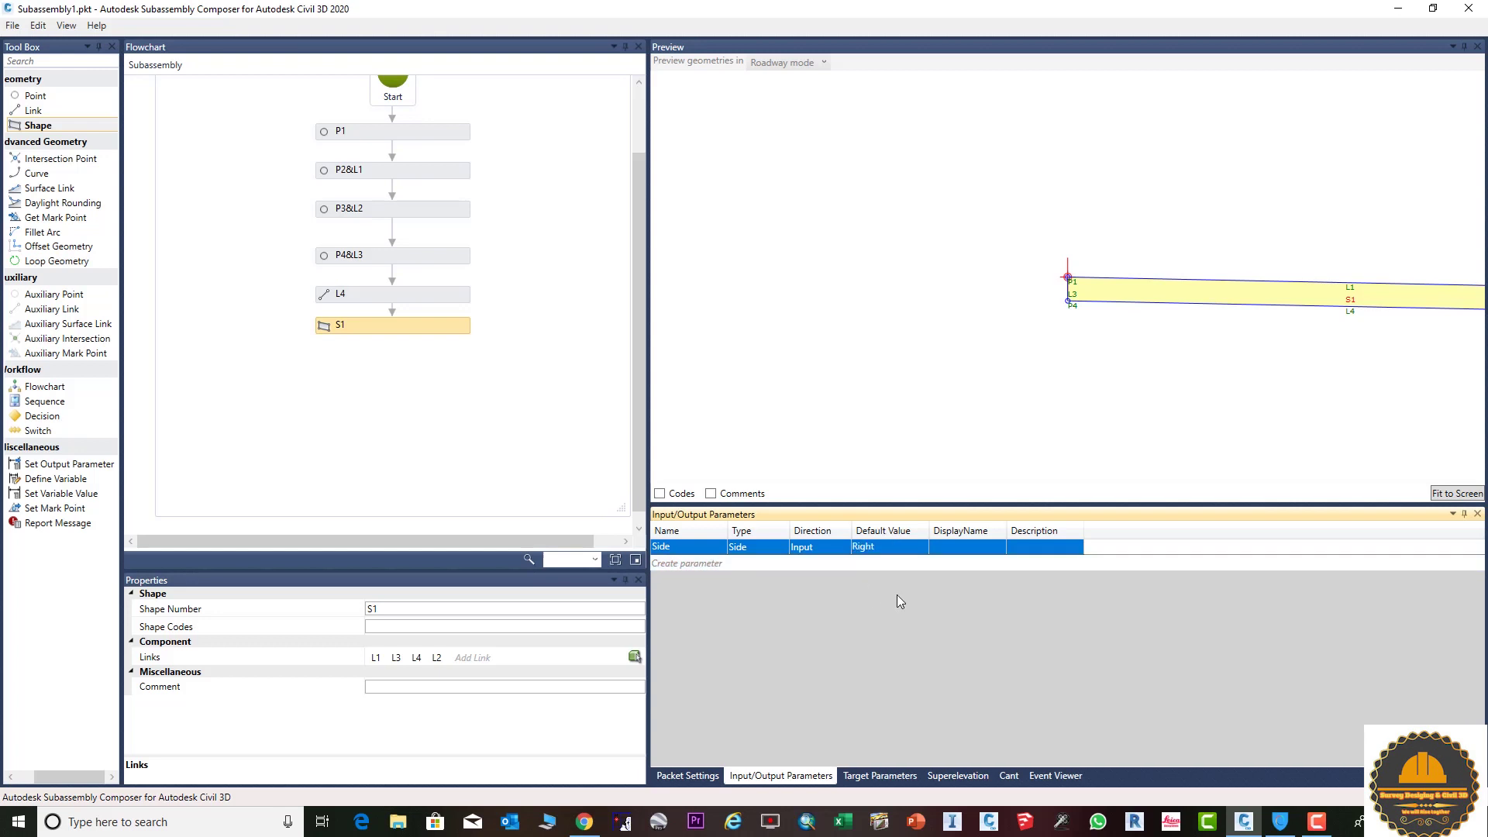
{"action": "left_click", "coordinate": [1458, 494]}
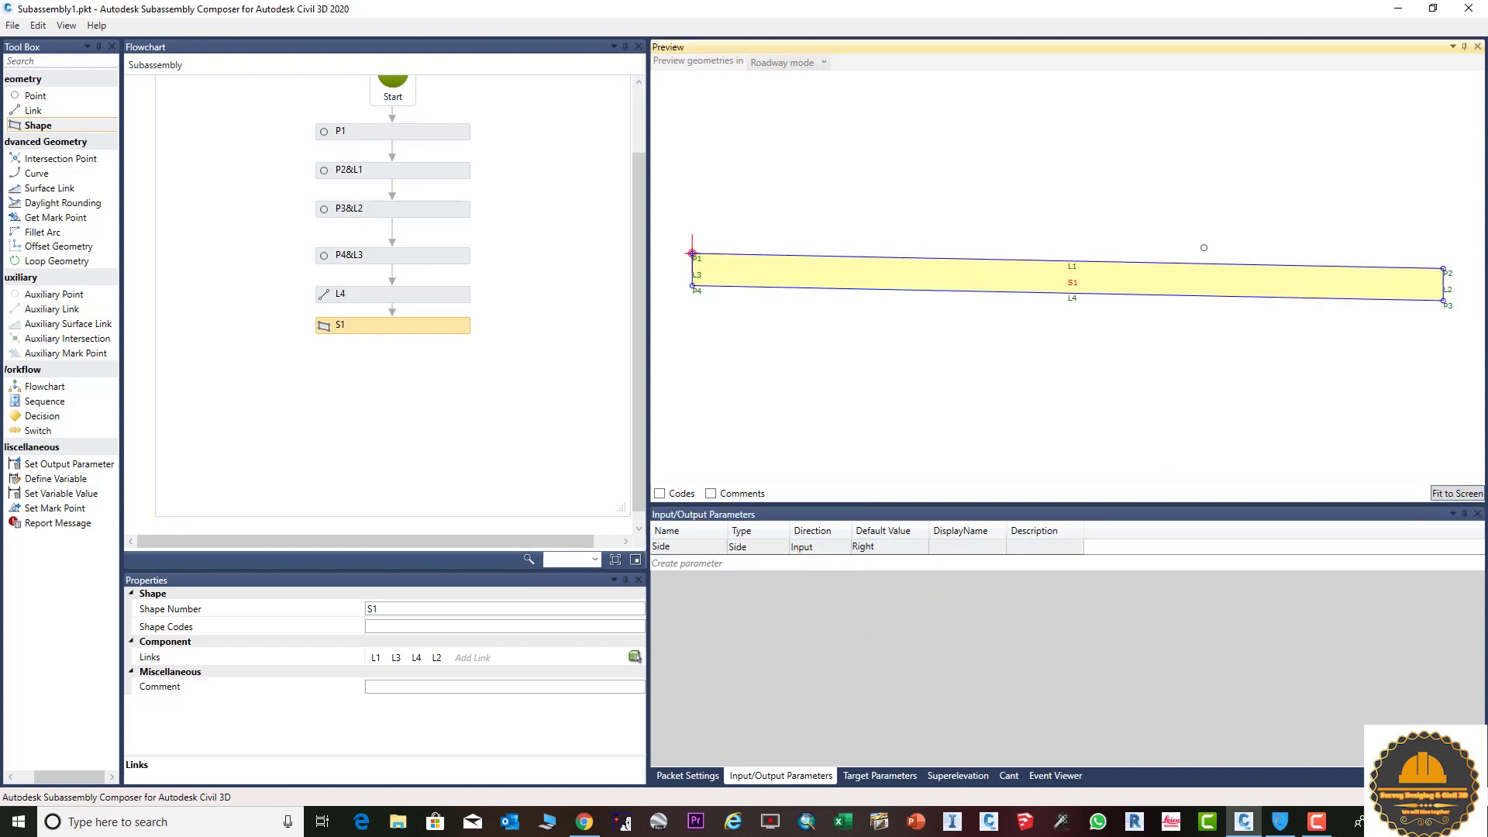
- Create a new input/output parameter below Side, keeping the type Double and choosing Input as its direction
{"action": "left_click", "coordinate": [703, 562]}
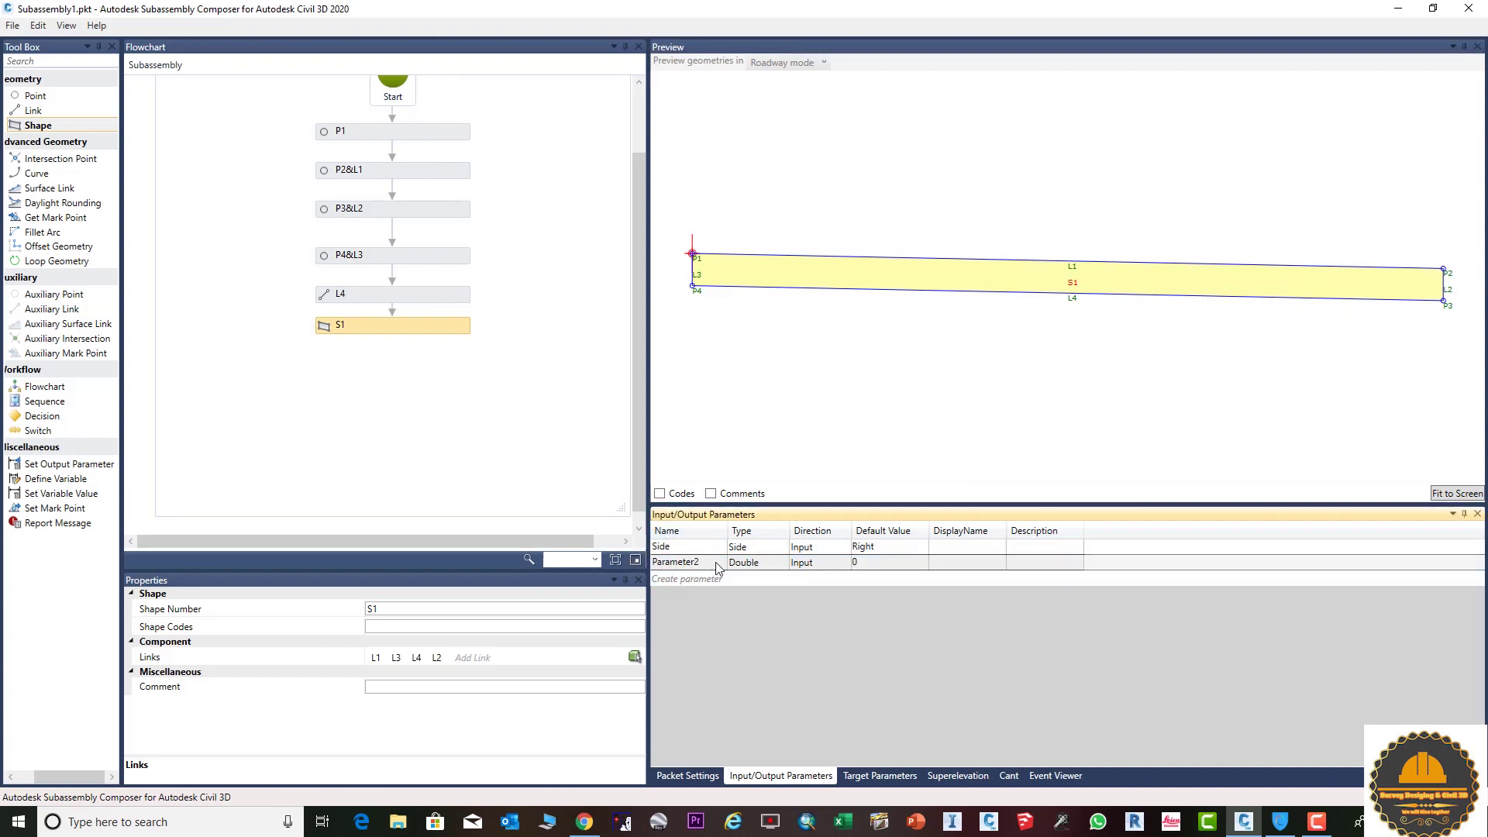
{"action": "left_click", "coordinate": [767, 564]}
{"action": "left_click", "coordinate": [764, 564]}
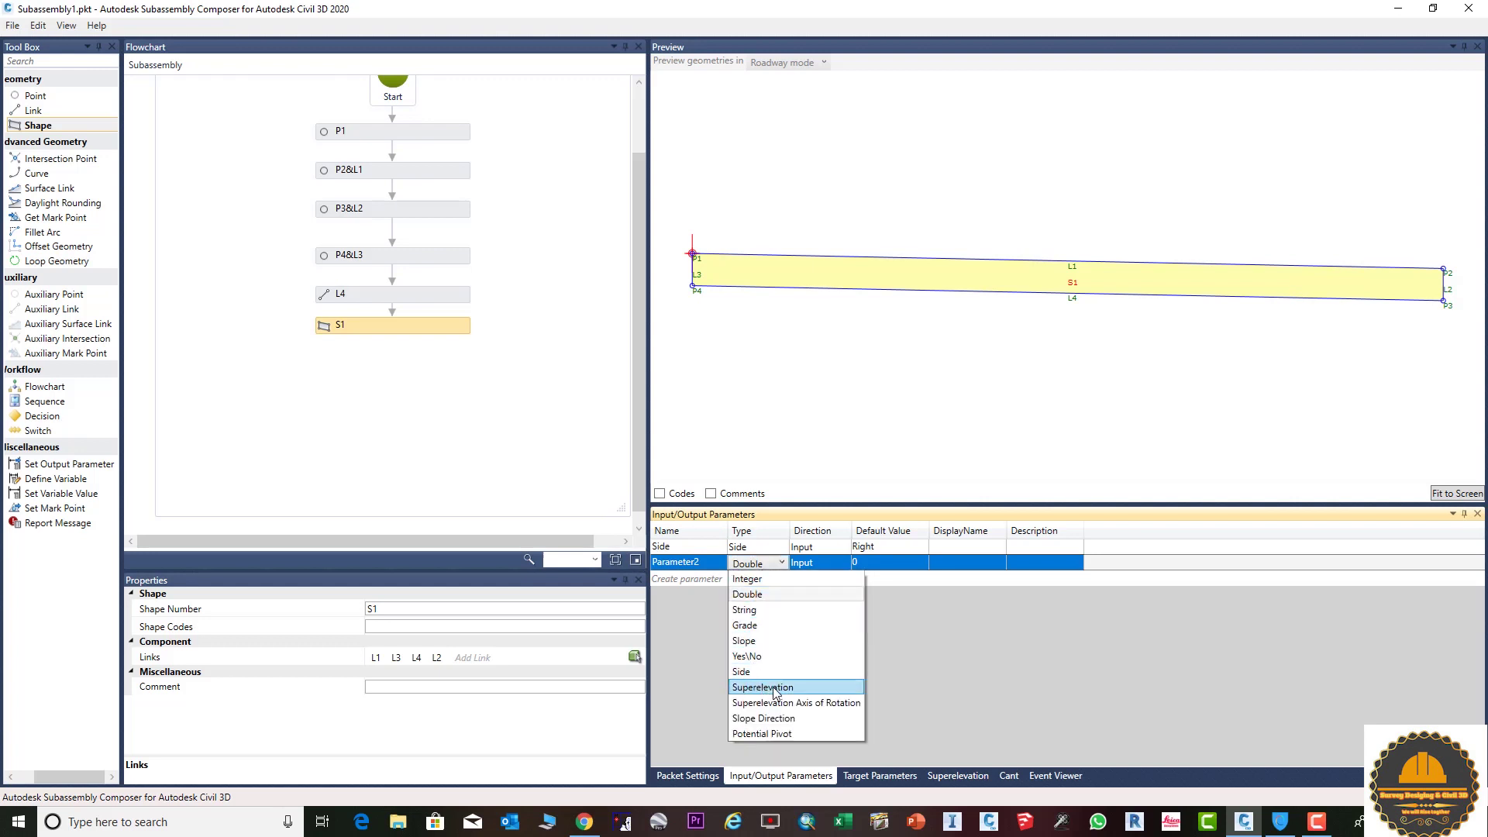
{"action": "left_click", "coordinate": [960, 630]}
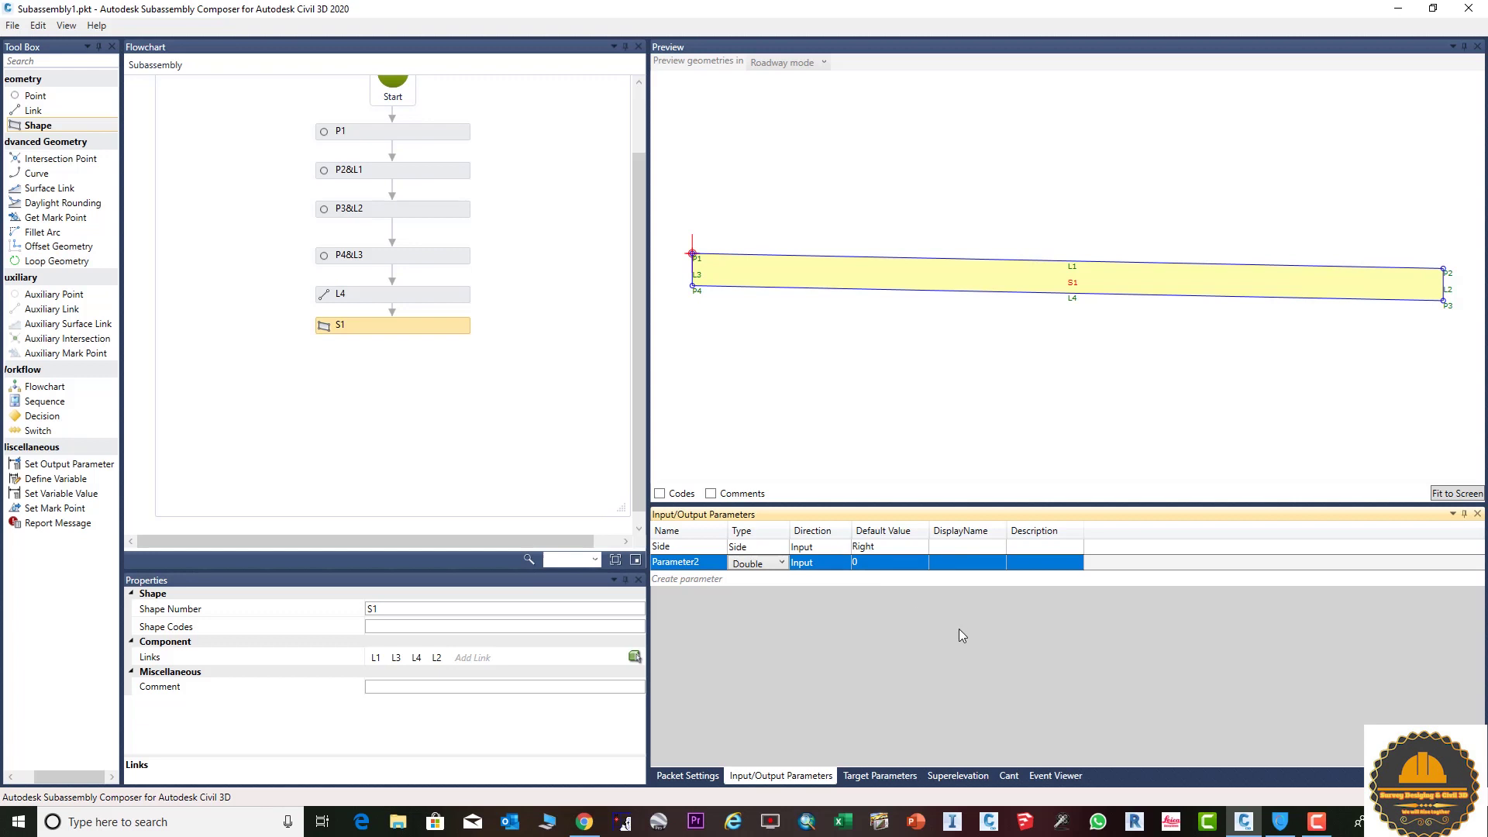
{"action": "left_click", "coordinate": [821, 564]}
{"action": "left_click", "coordinate": [823, 566]}
{"action": "left_click", "coordinate": [808, 579]}
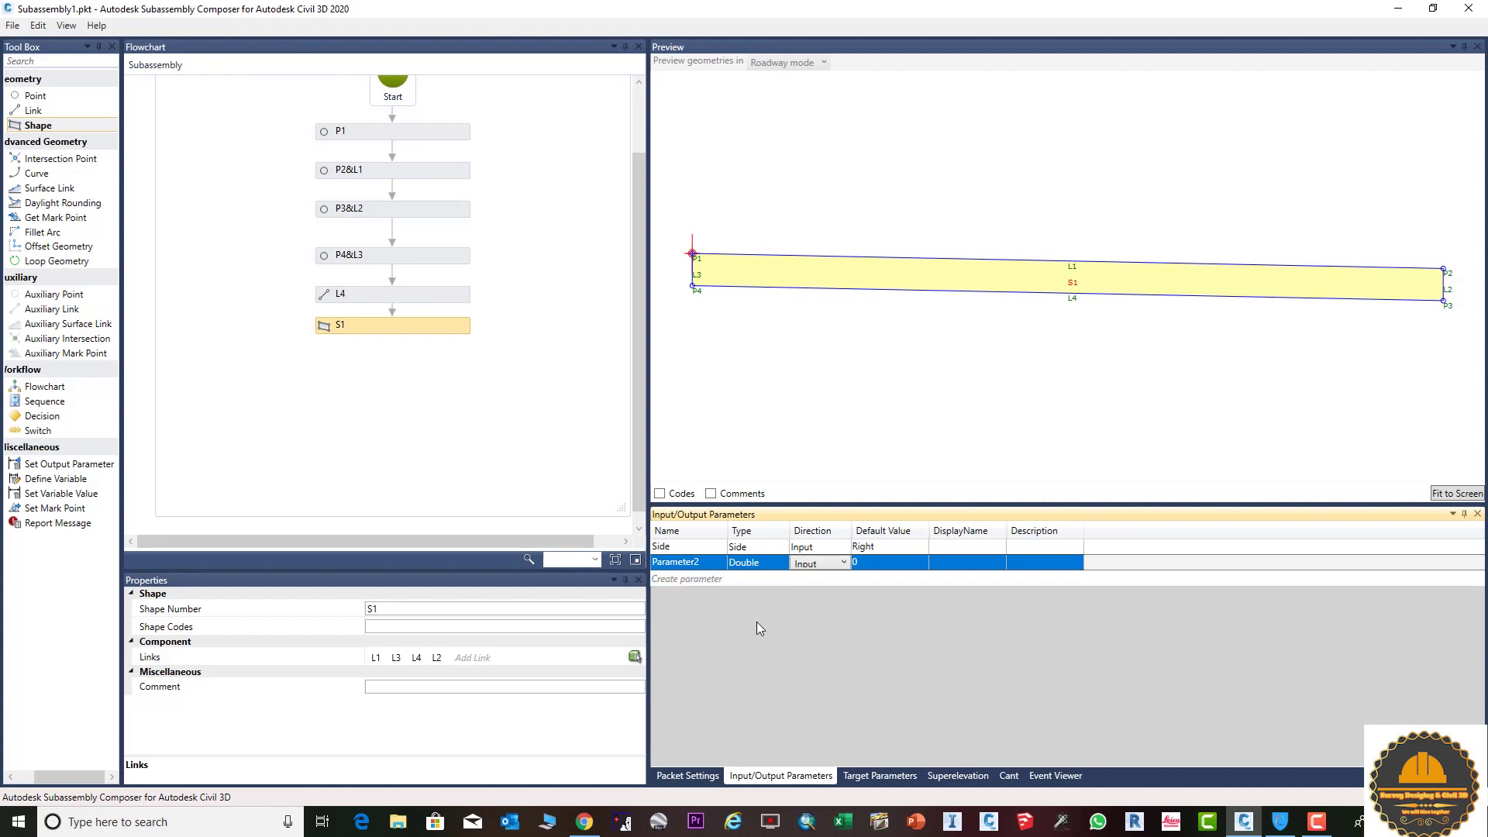
- Try to rename the new parameter as "LaneWidth 1"
{"action": "left_click", "coordinate": [706, 565]}
{"action": "left_click", "coordinate": [705, 565]}
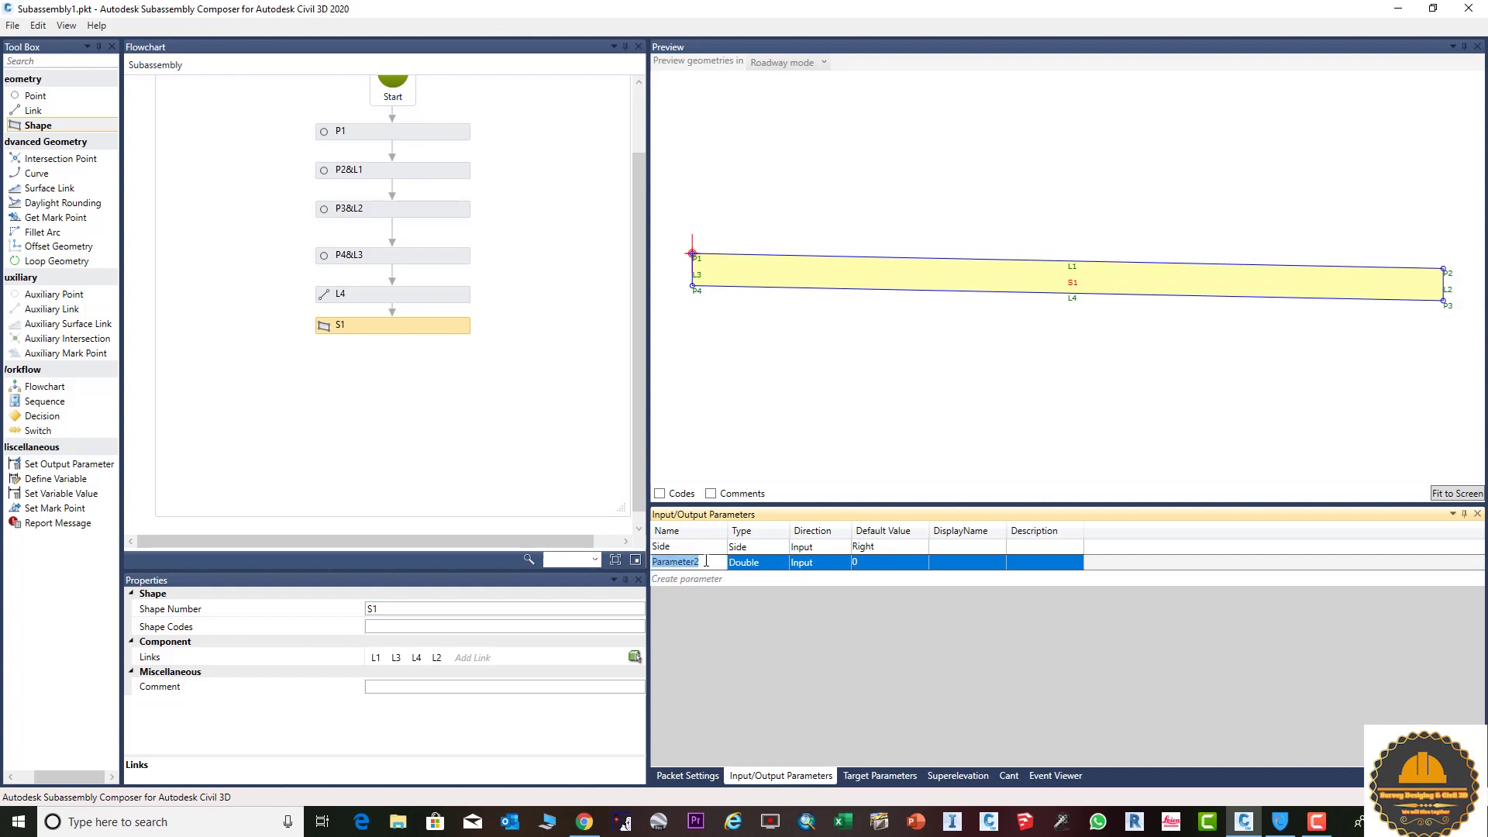
{"action": "key", "text": "BackSpace"}
{"action": "type", "text": "LaneWidth 1"}
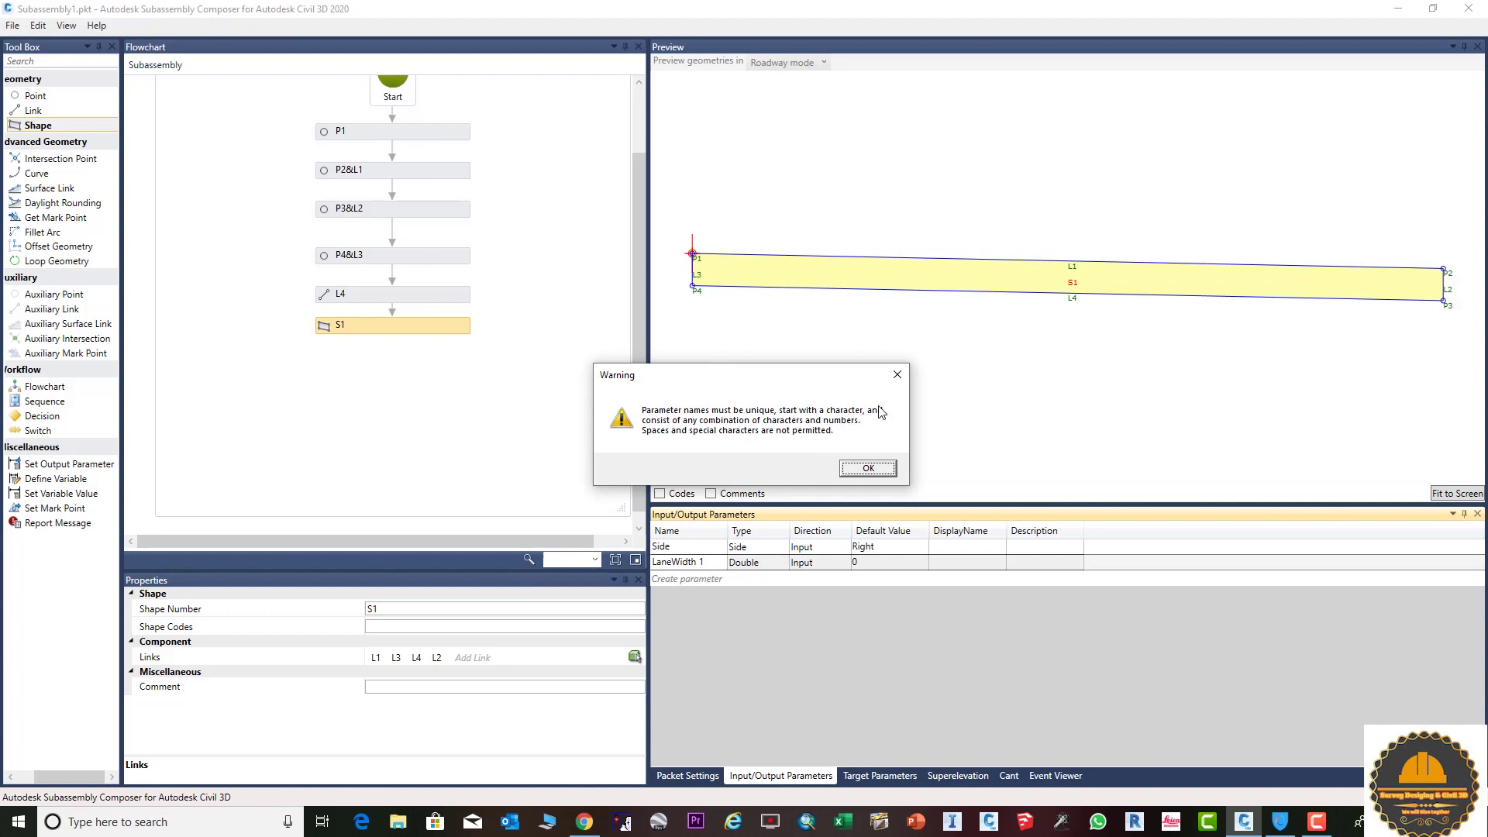
{"action": "left_click", "coordinate": [896, 375]}
- Rename the new parameter as LaneWidth and choose Double as its type
{"action": "left_click", "coordinate": [712, 561]}
{"action": "left_click", "coordinate": [713, 561]}
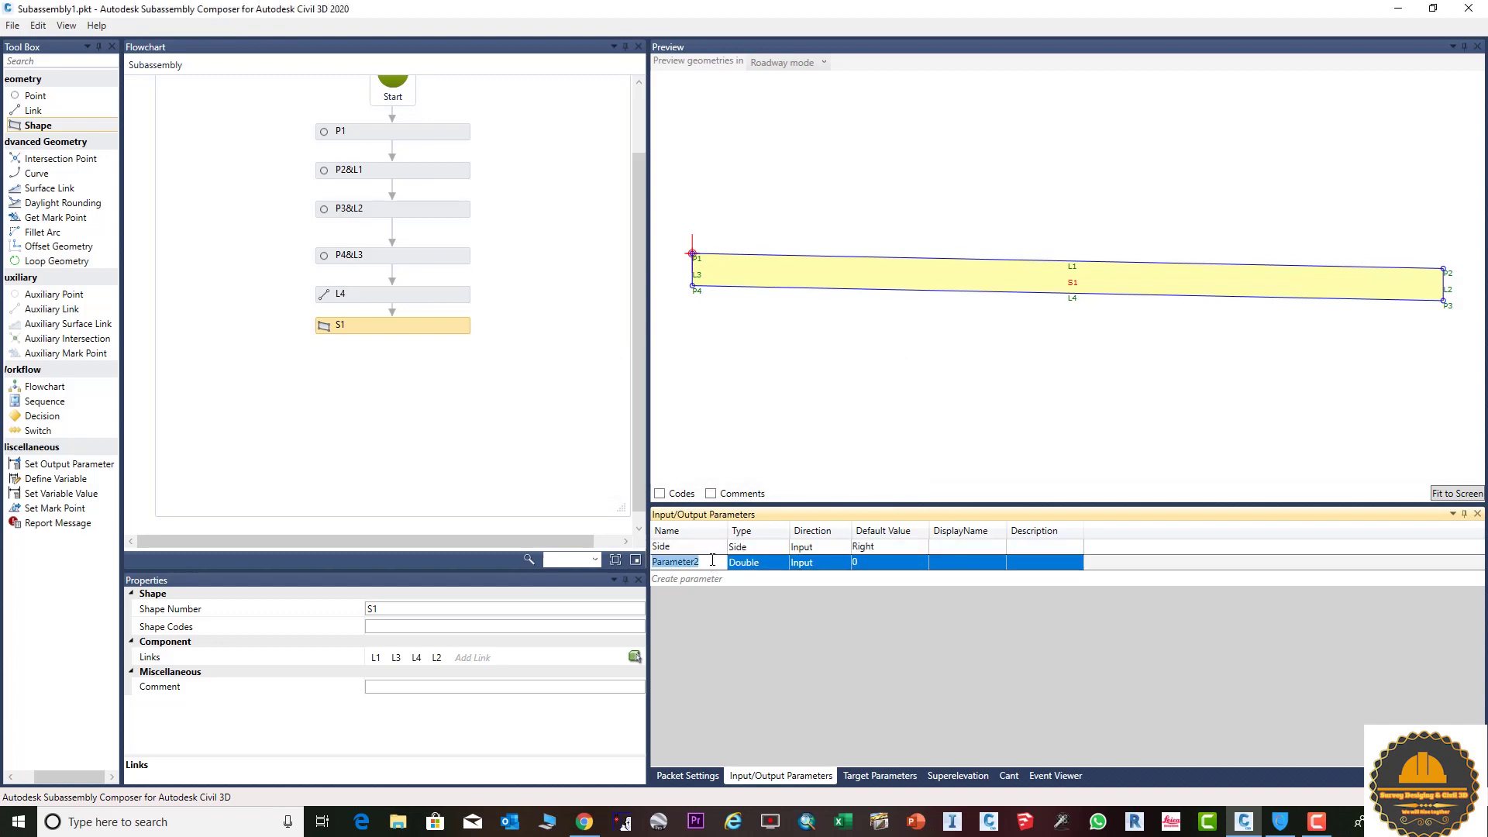
{"action": "type", "text": "LaneWidth"}
{"action": "left_click", "coordinate": [744, 563]}
{"action": "left_click", "coordinate": [745, 562]}
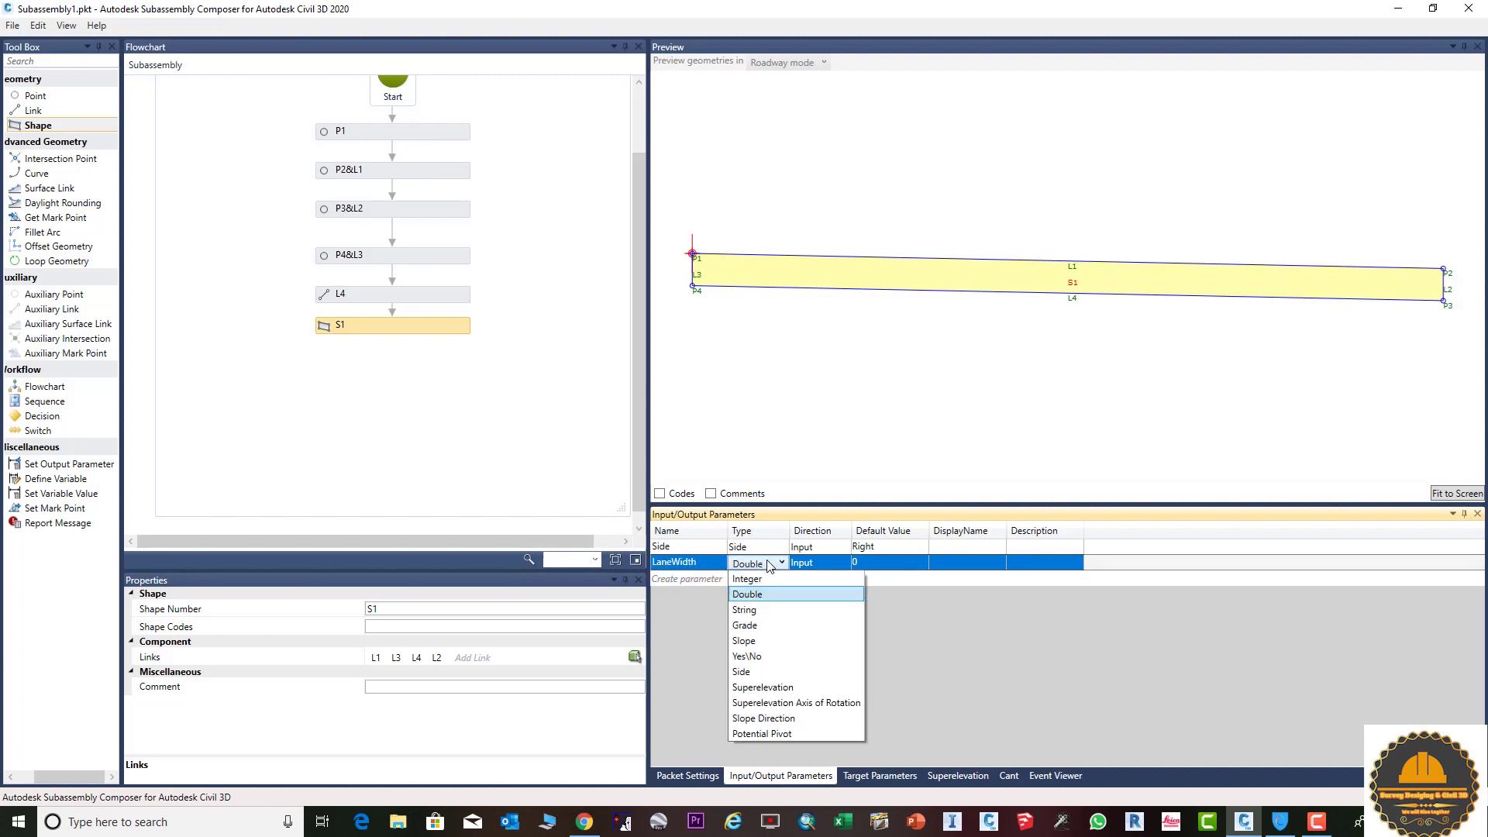
{"action": "left_click", "coordinate": [747, 595]}
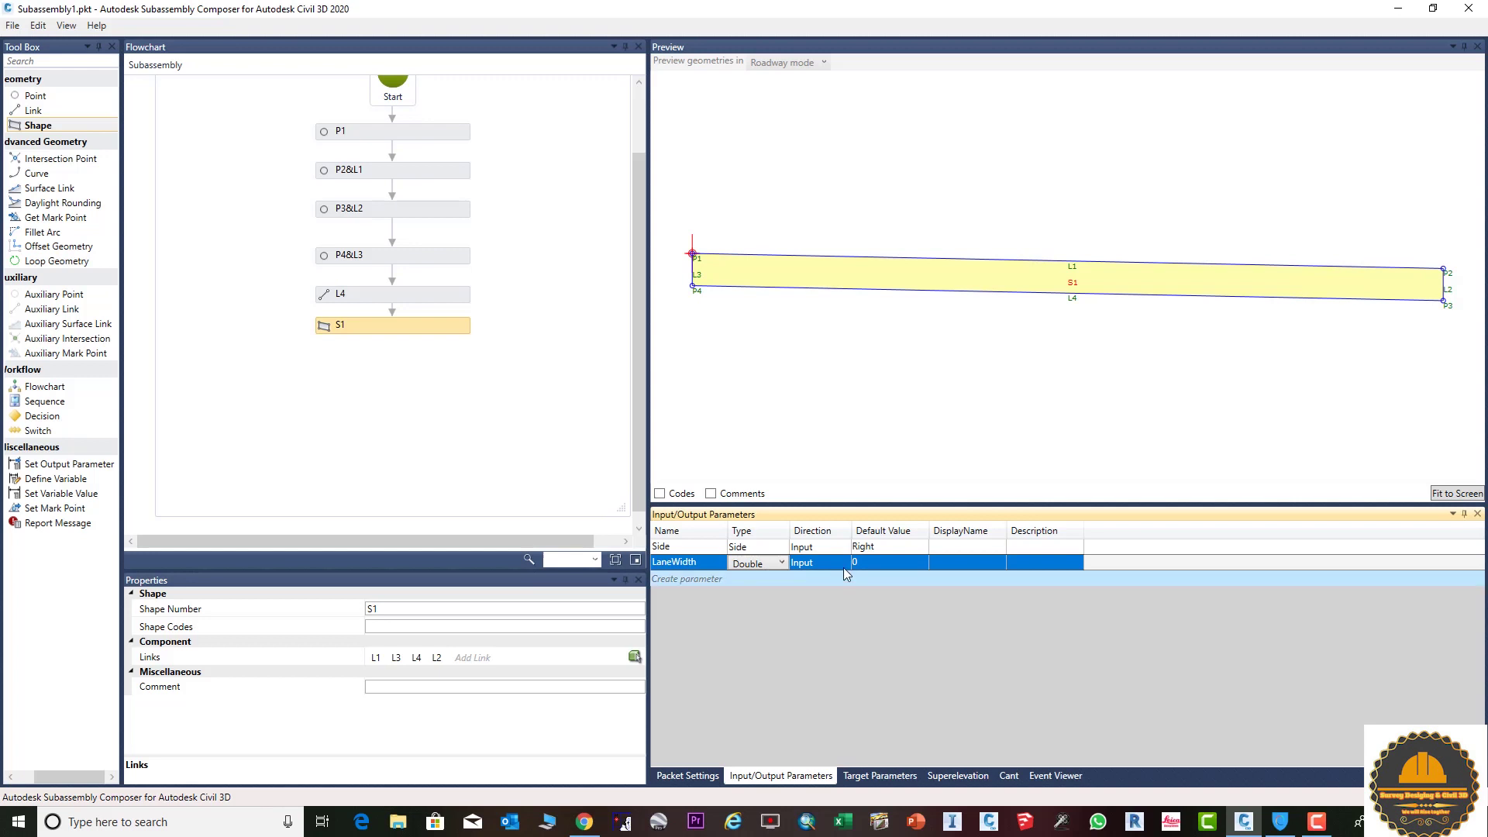
- Set the LaneWidth parameter's default value to 4 and its display name to "Lane Width"
{"action": "left_click", "coordinate": [865, 561]}
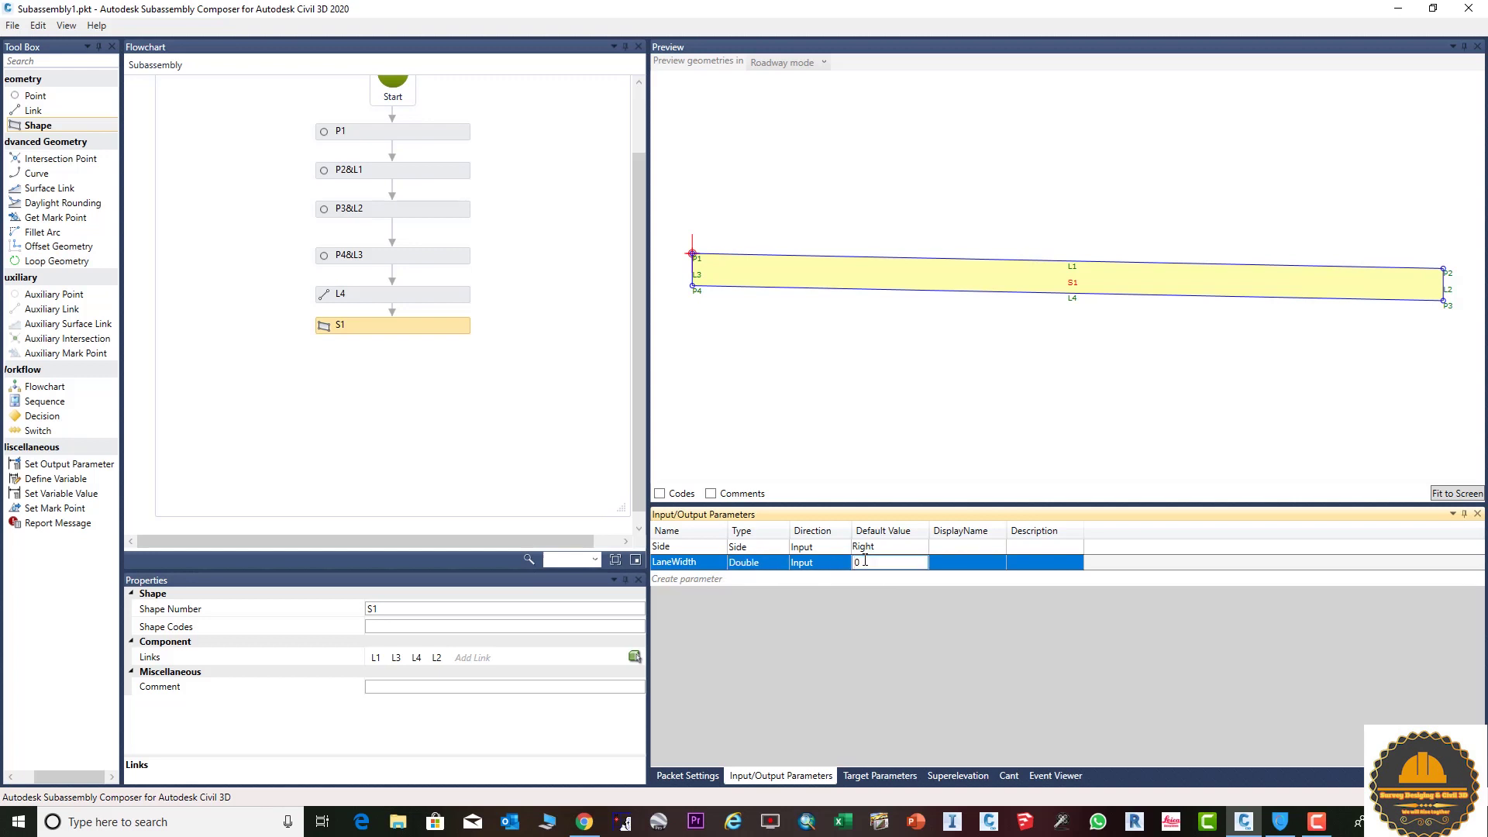
{"action": "key", "text": "BackSpace"}
{"action": "type", "text": "4"}
{"action": "left_click", "coordinate": [979, 562]}
{"action": "type", "text": "Lane Width"}
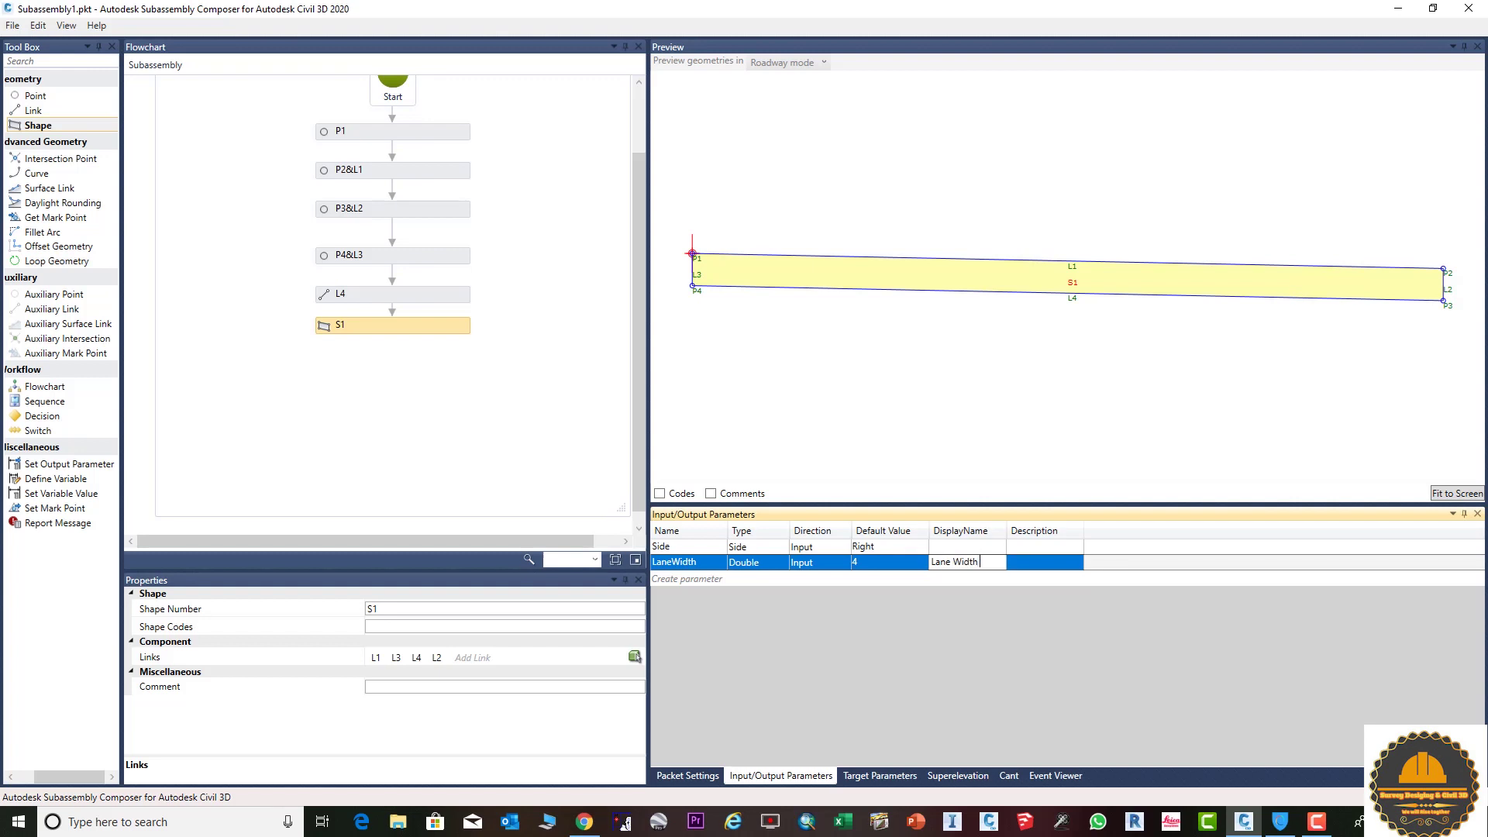
{"action": "left_click", "coordinate": [1062, 564]}
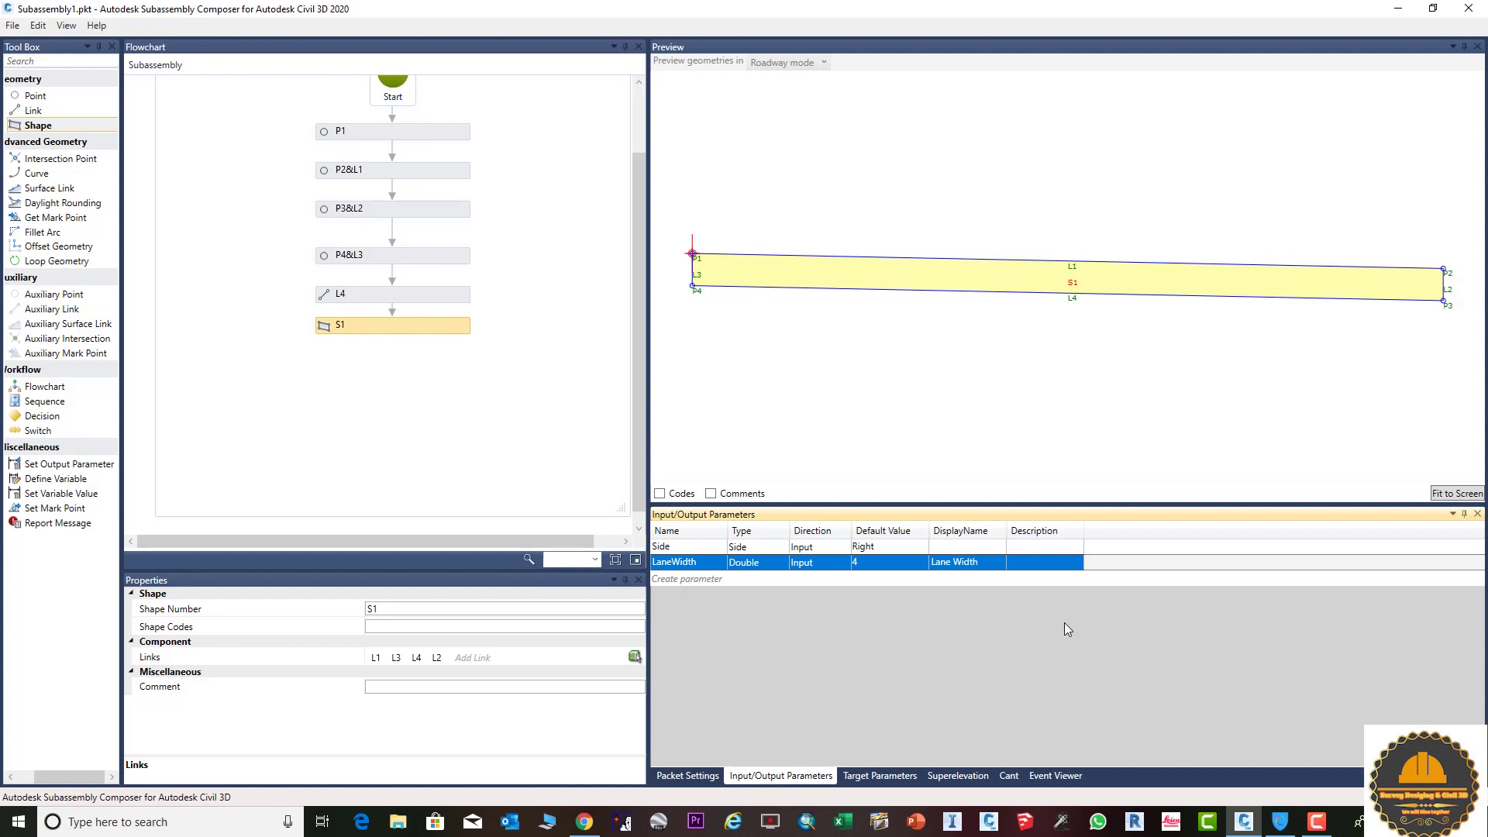
- Set the Delta X of point P2 on the top link L1 to the LaneWidth parameter
{"action": "left_click_drag", "start_coordinate": [648, 415], "coordinate": [798, 426]}
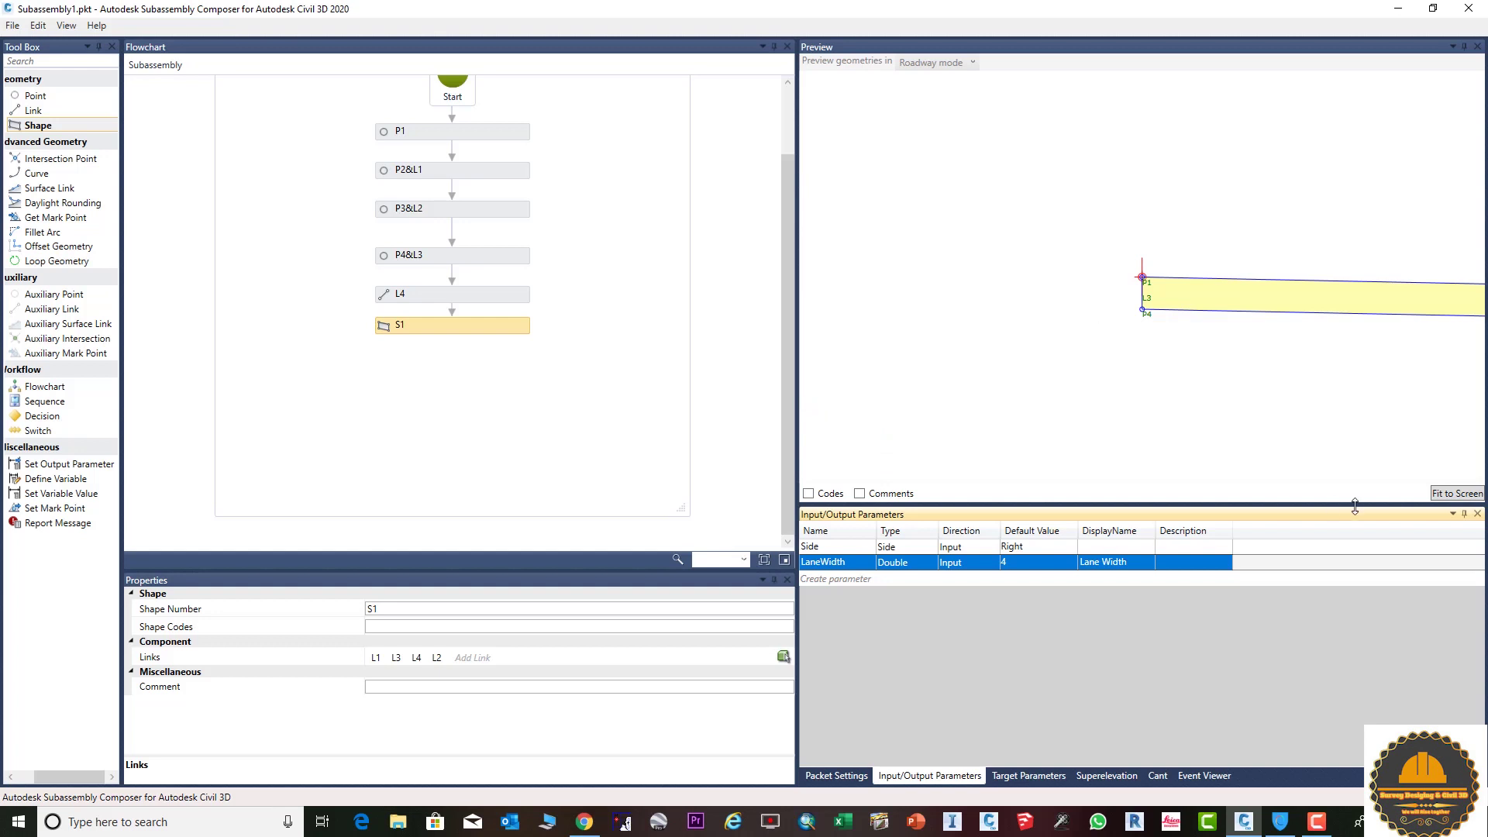
{"action": "left_click", "coordinate": [1440, 493]}
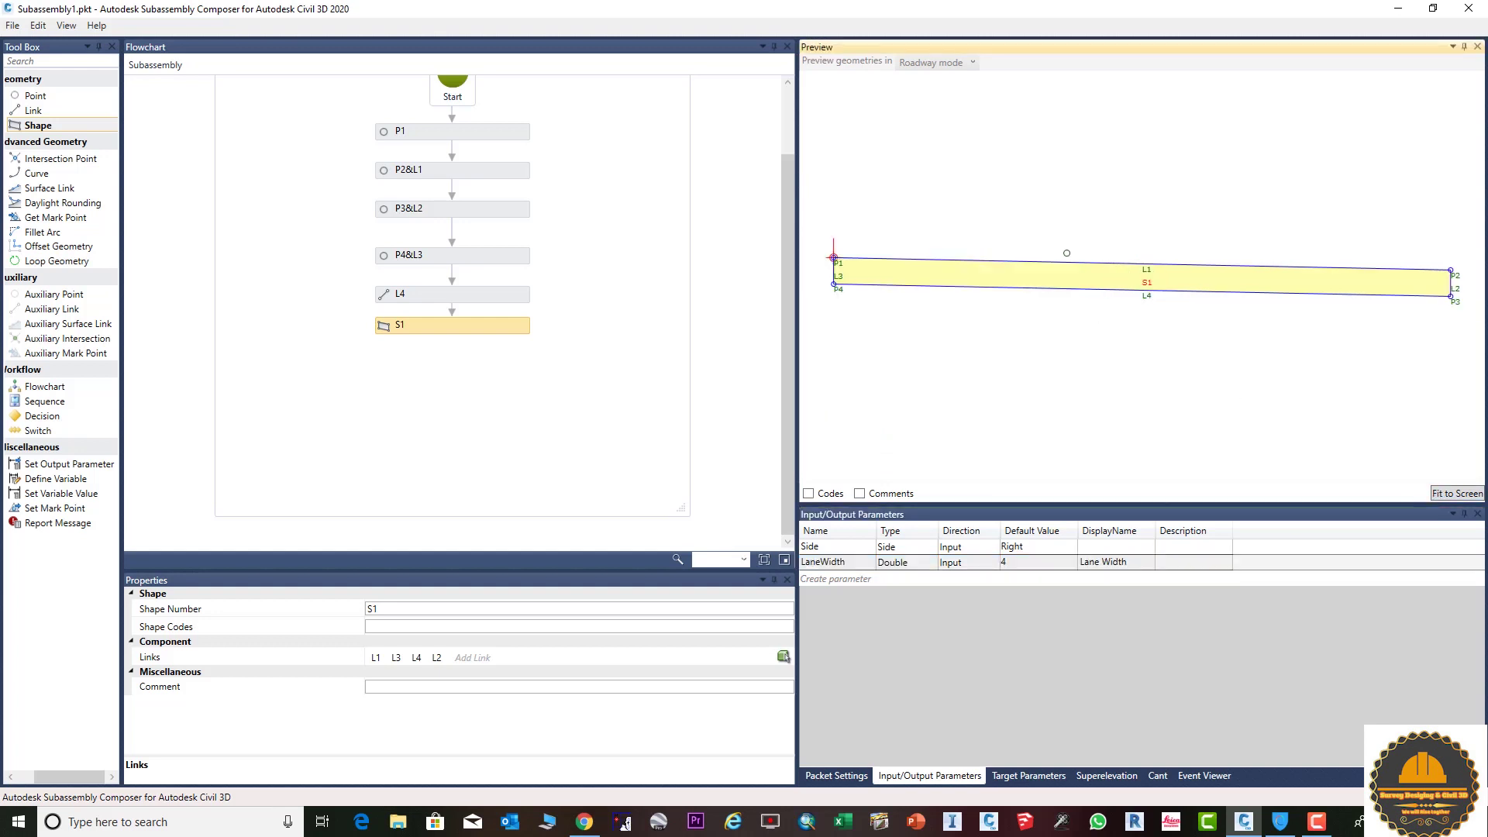
{"action": "left_click", "coordinate": [1067, 262]}
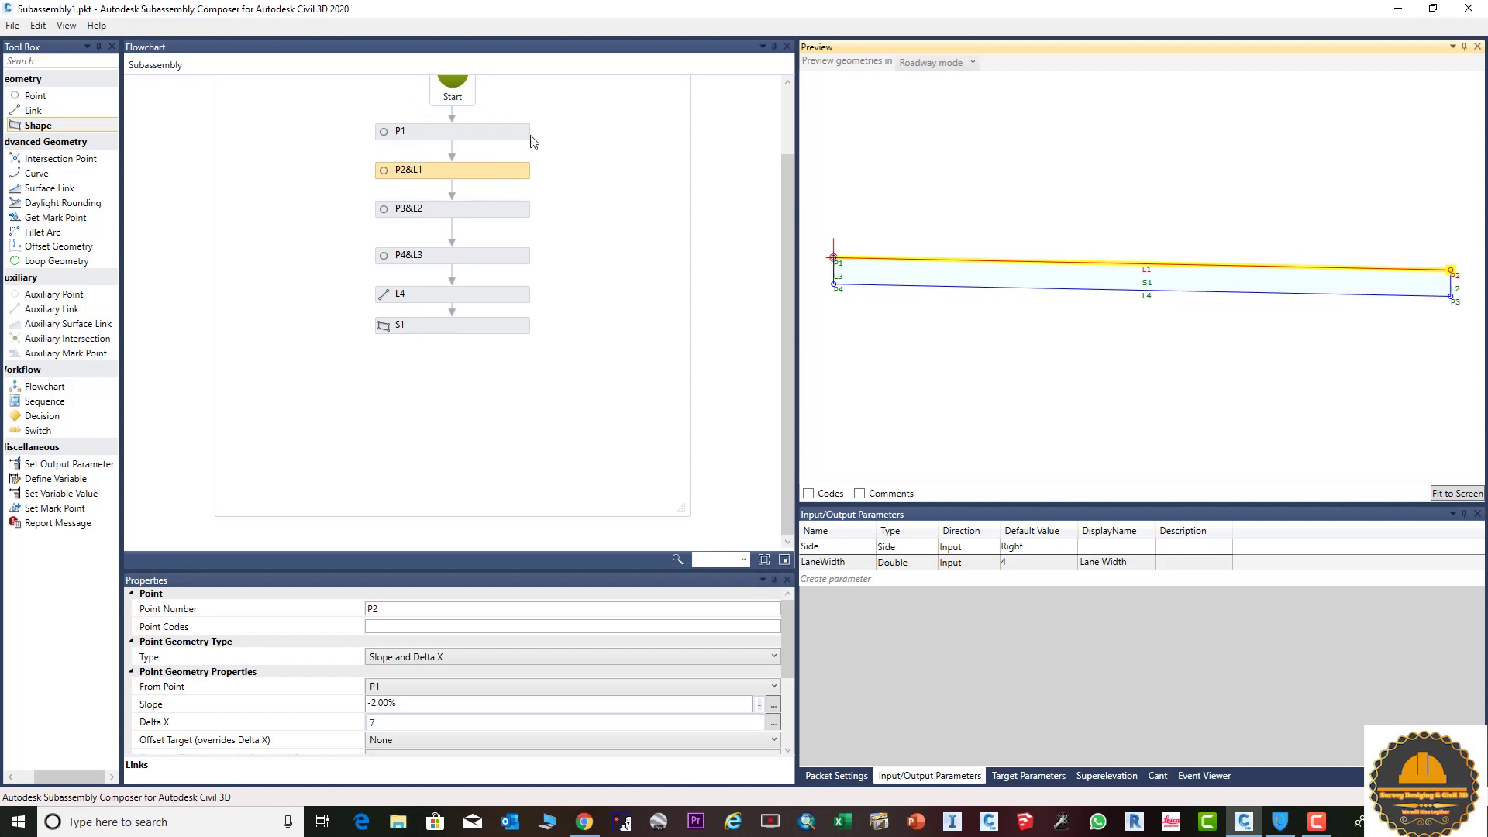
{"action": "scroll", "coordinate": [533, 141], "scroll_direction": "up", "scroll_amount": 1}
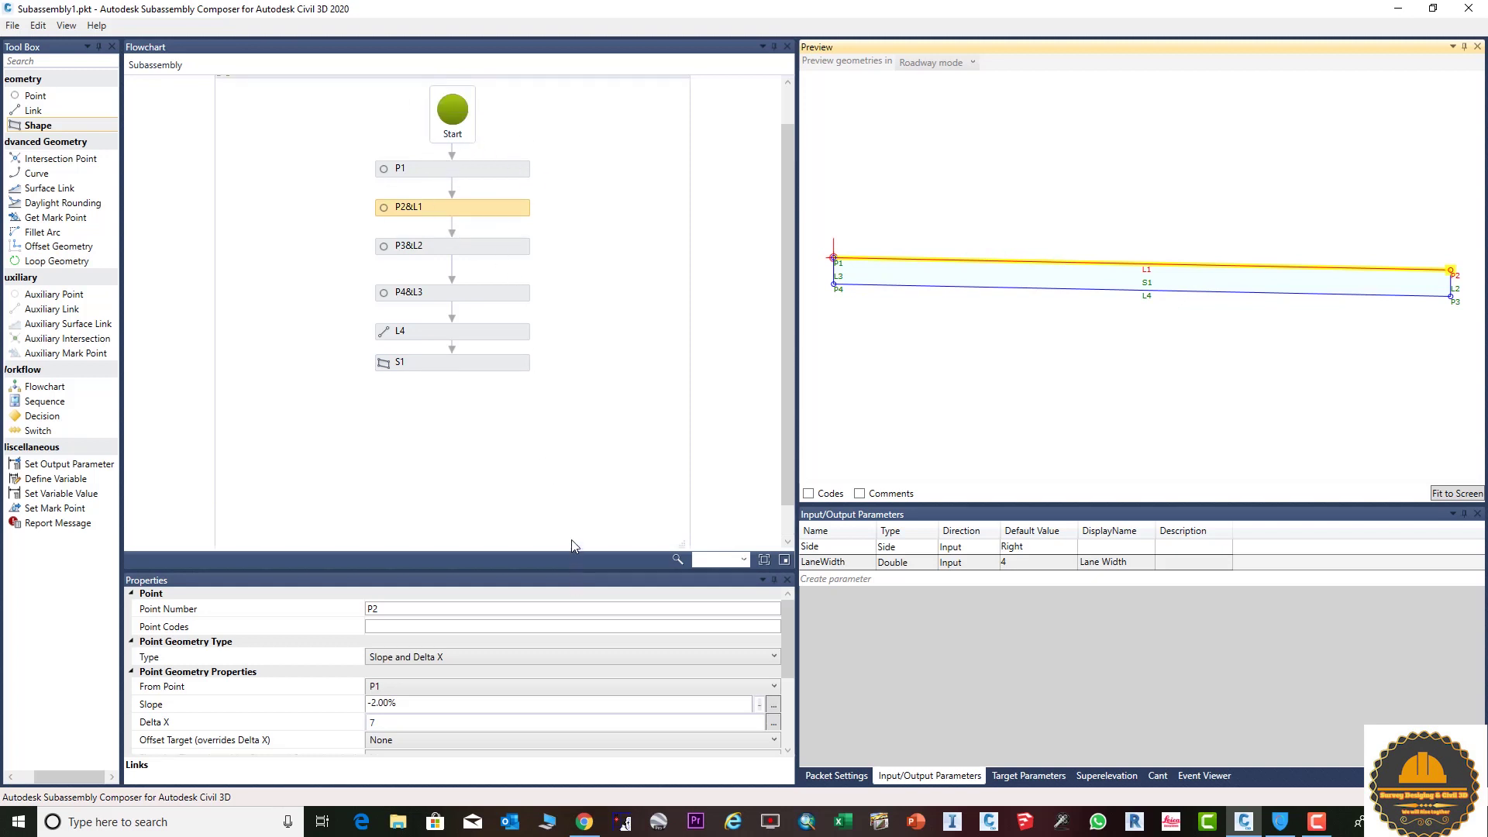
{"action": "scroll", "coordinate": [575, 662], "scroll_direction": "down", "scroll_amount": 1}
{"action": "scroll", "coordinate": [546, 661], "scroll_direction": "up", "scroll_amount": 1}
{"action": "left_click", "coordinate": [435, 724]}
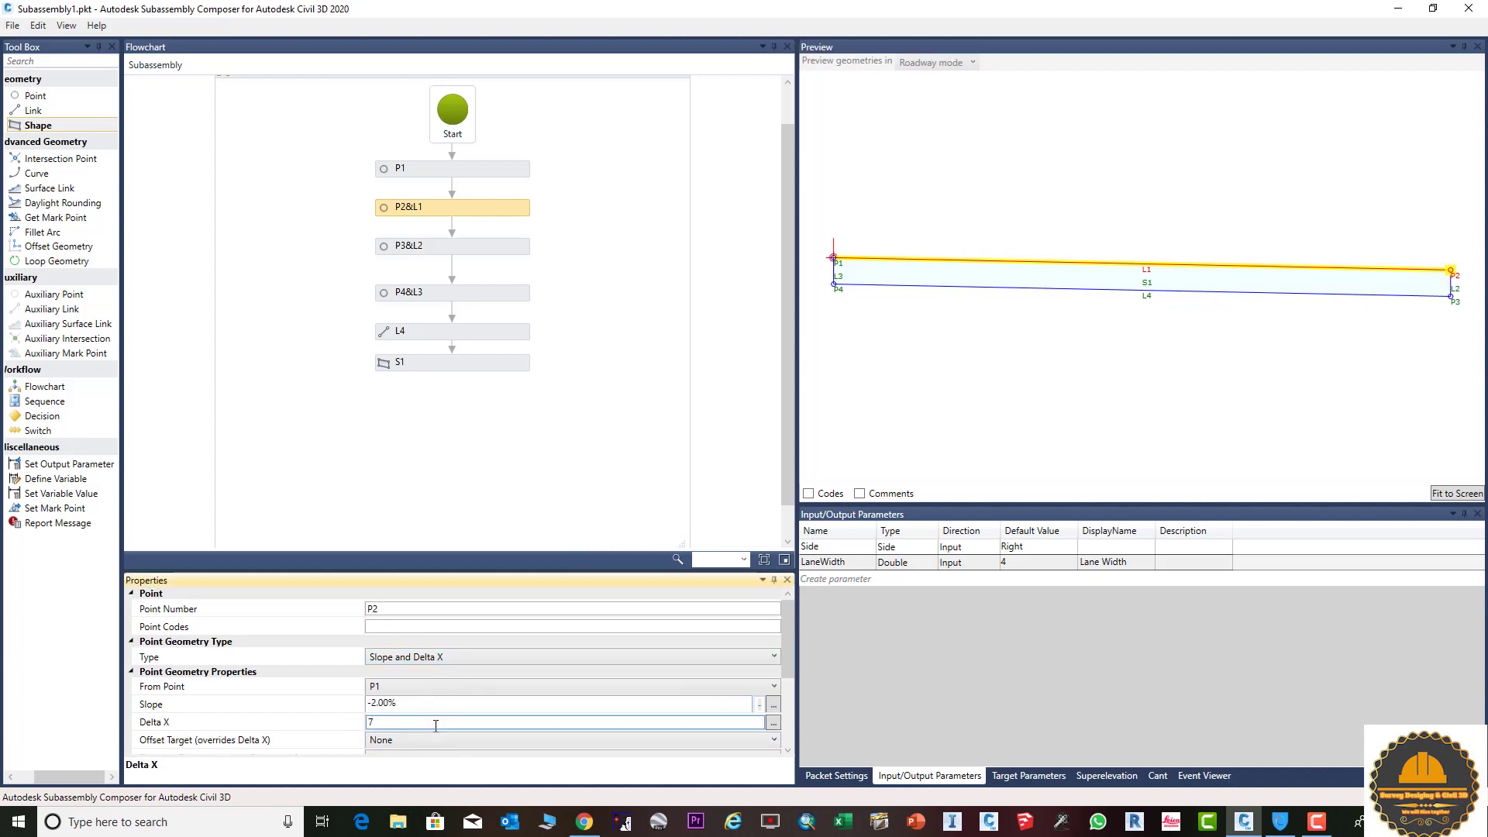
{"action": "type", "text": "Lane"}
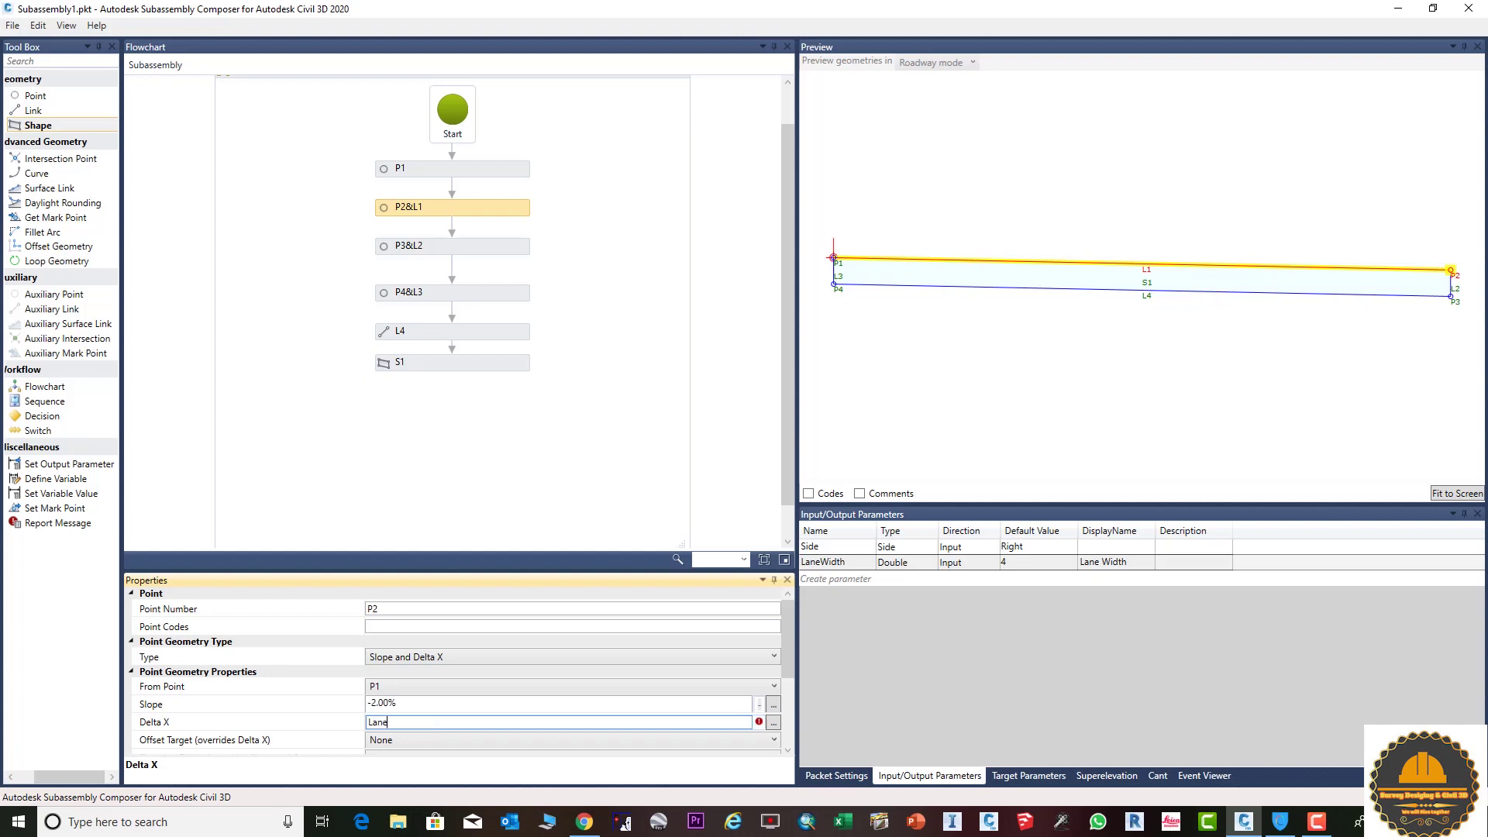
{"action": "type", "text": "Width"}
{"action": "left_click", "coordinate": [471, 632]}
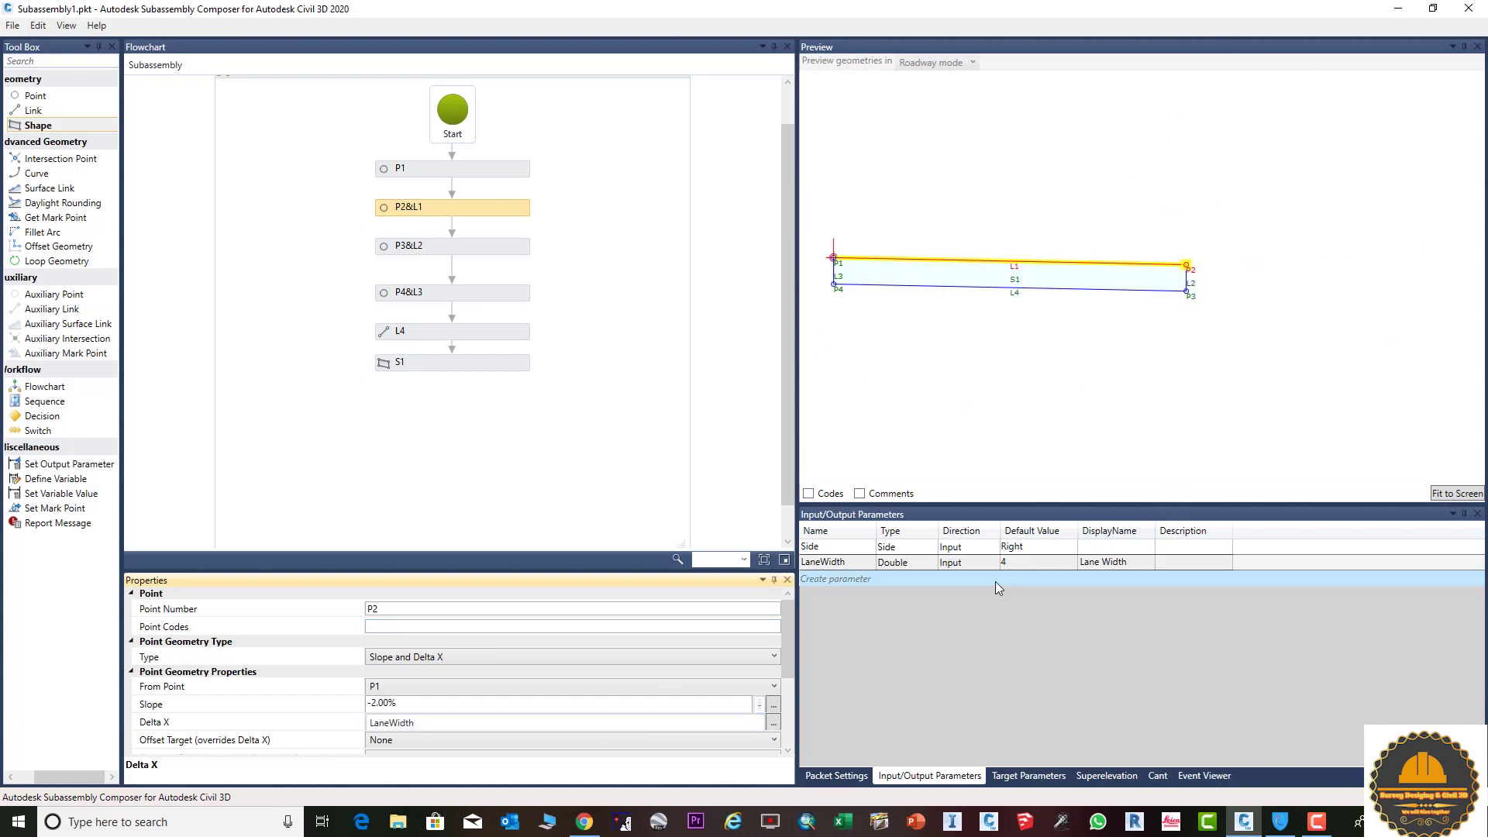
- Test the lane geometry with LaneWidth default values of 10 and 2
{"action": "double_click", "coordinate": [1020, 562]}
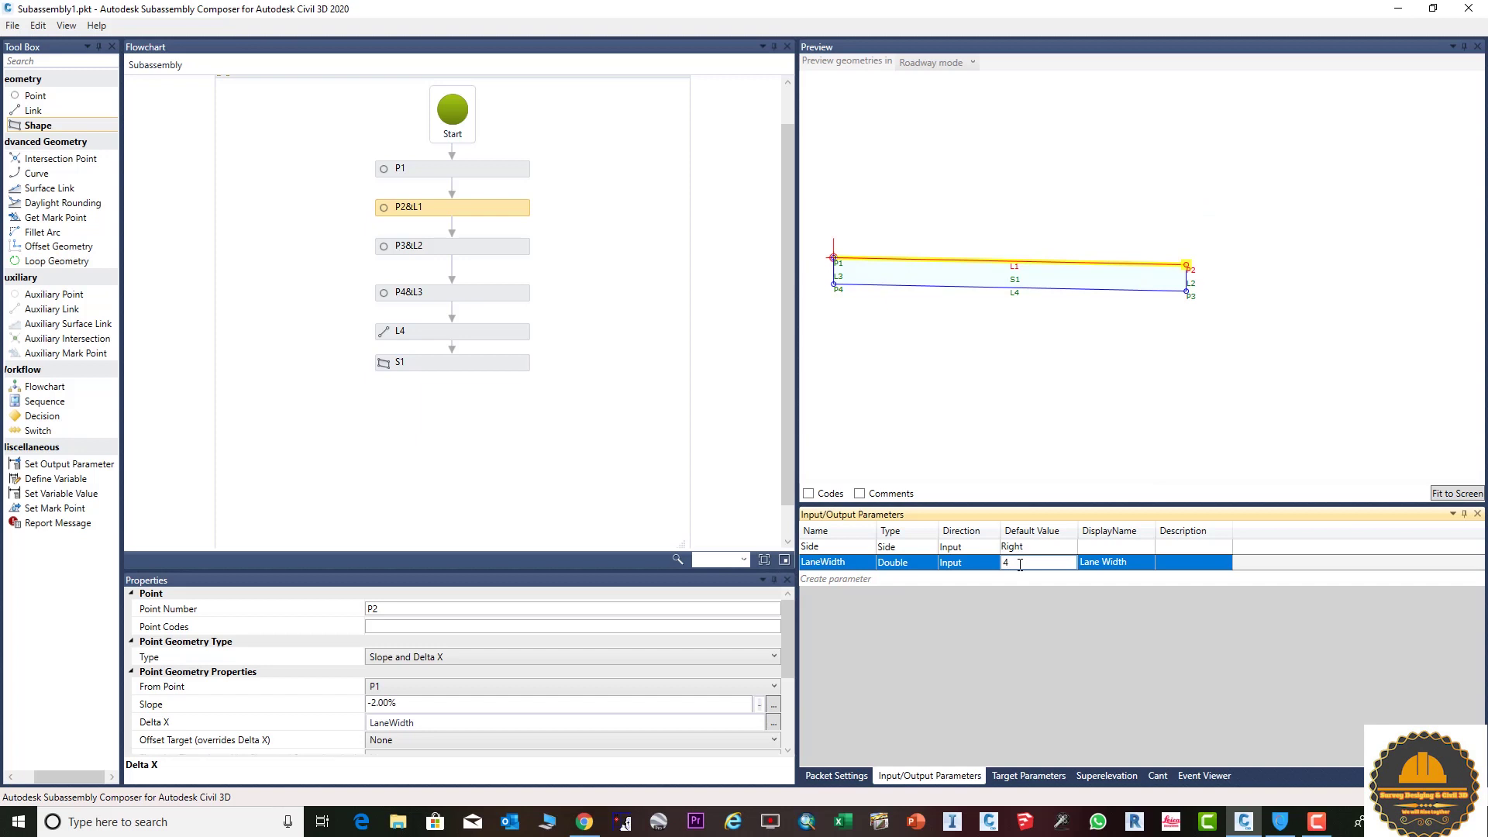
{"action": "key", "text": "BackSpace"}
{"action": "key", "text": "Return"}
{"action": "left_click", "coordinate": [1057, 565]}
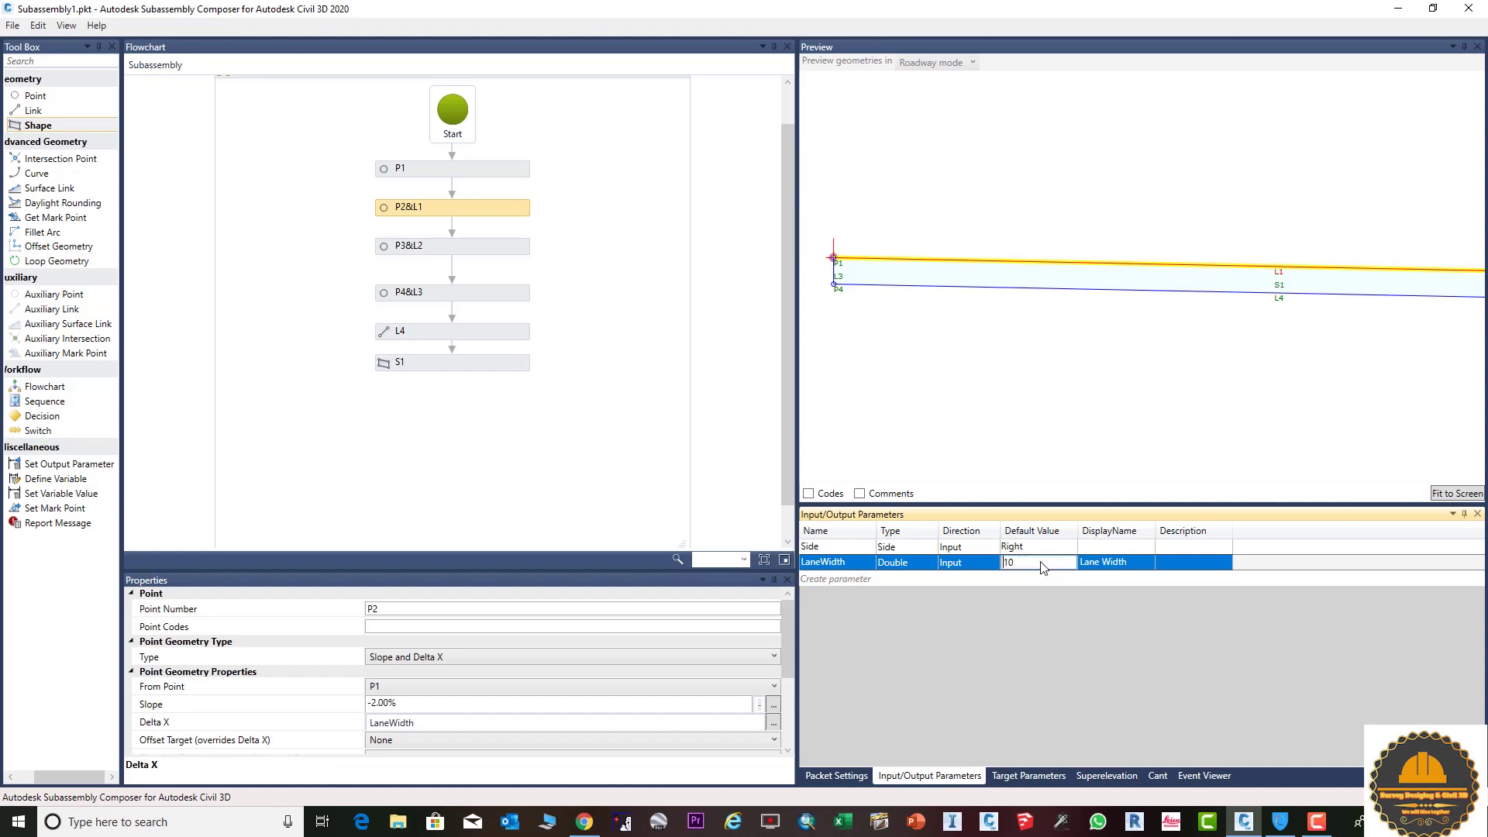
{"action": "key", "text": "BackSpace"}
{"action": "key", "text": "BackSpace"}
{"action": "key", "text": "Return"}
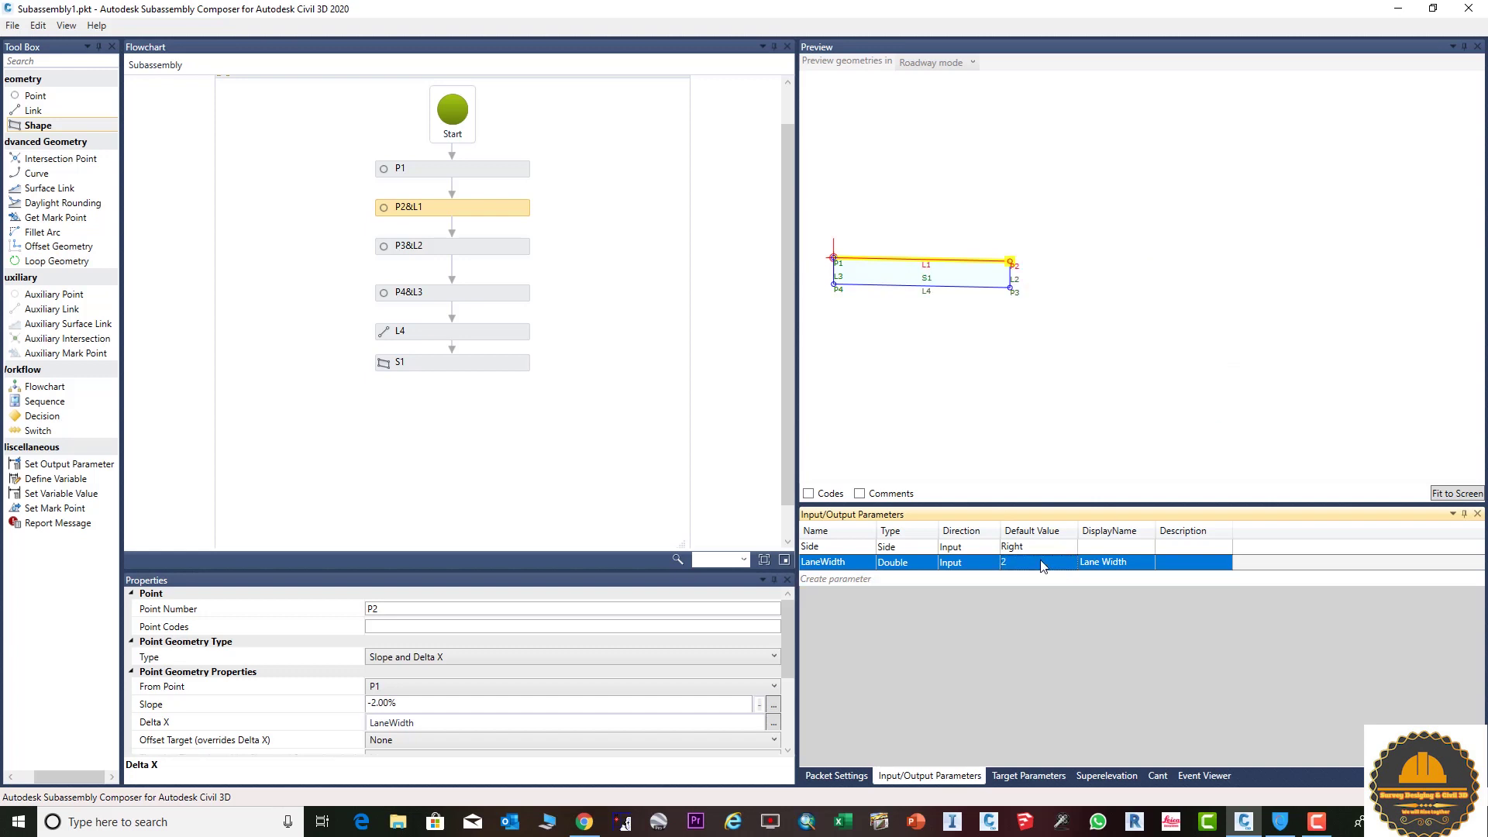
- Set the LaneWidth parameter's default value to 7 and fit the subassembly in the preview
{"action": "left_click", "coordinate": [1041, 565]}
{"action": "key", "text": "BackSpace"}
{"action": "type", "text": "7"}
{"action": "key", "text": "Return"}
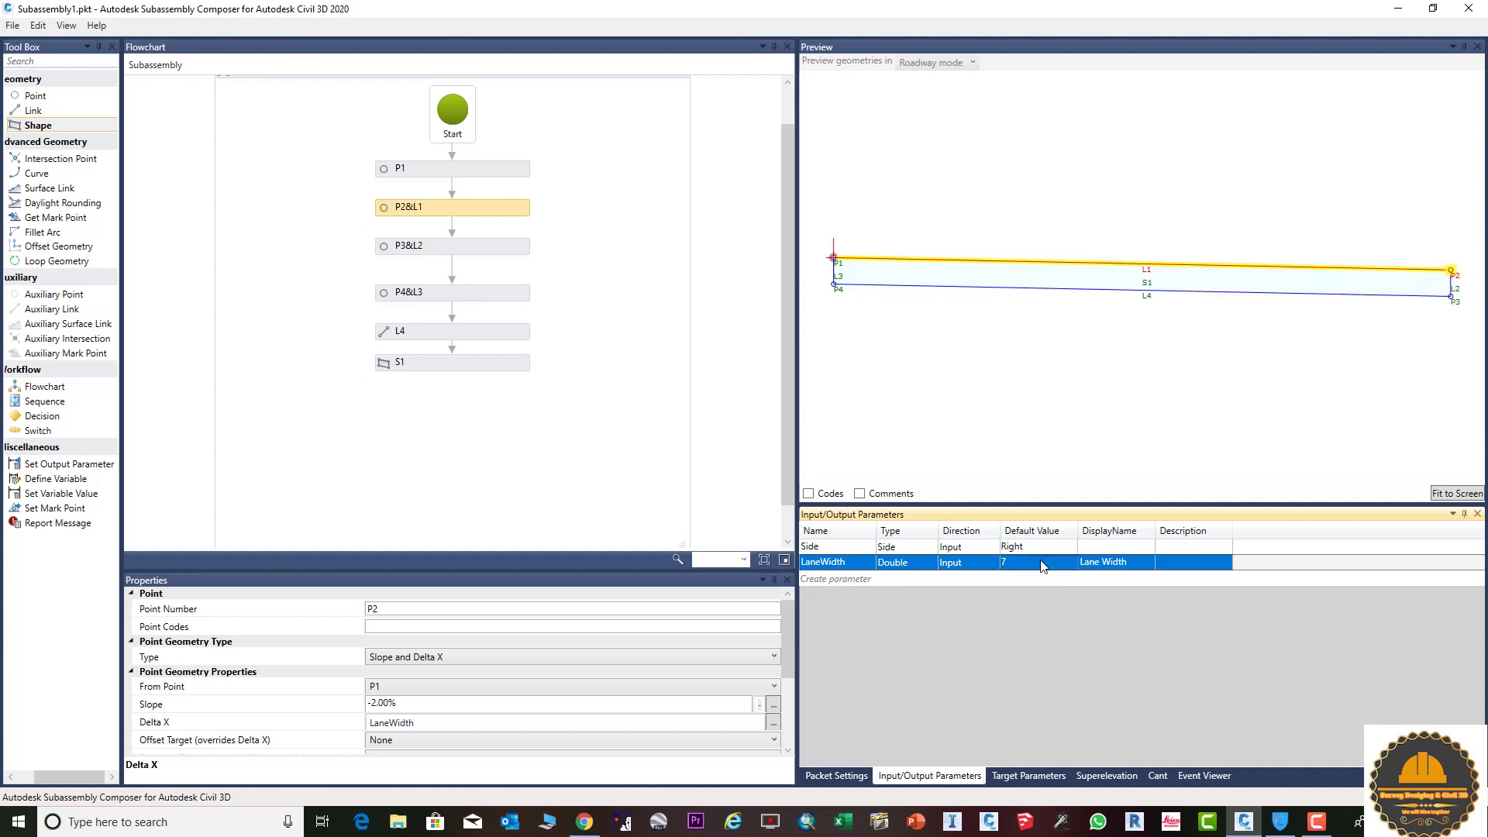
{"action": "left_click", "coordinate": [1450, 493]}
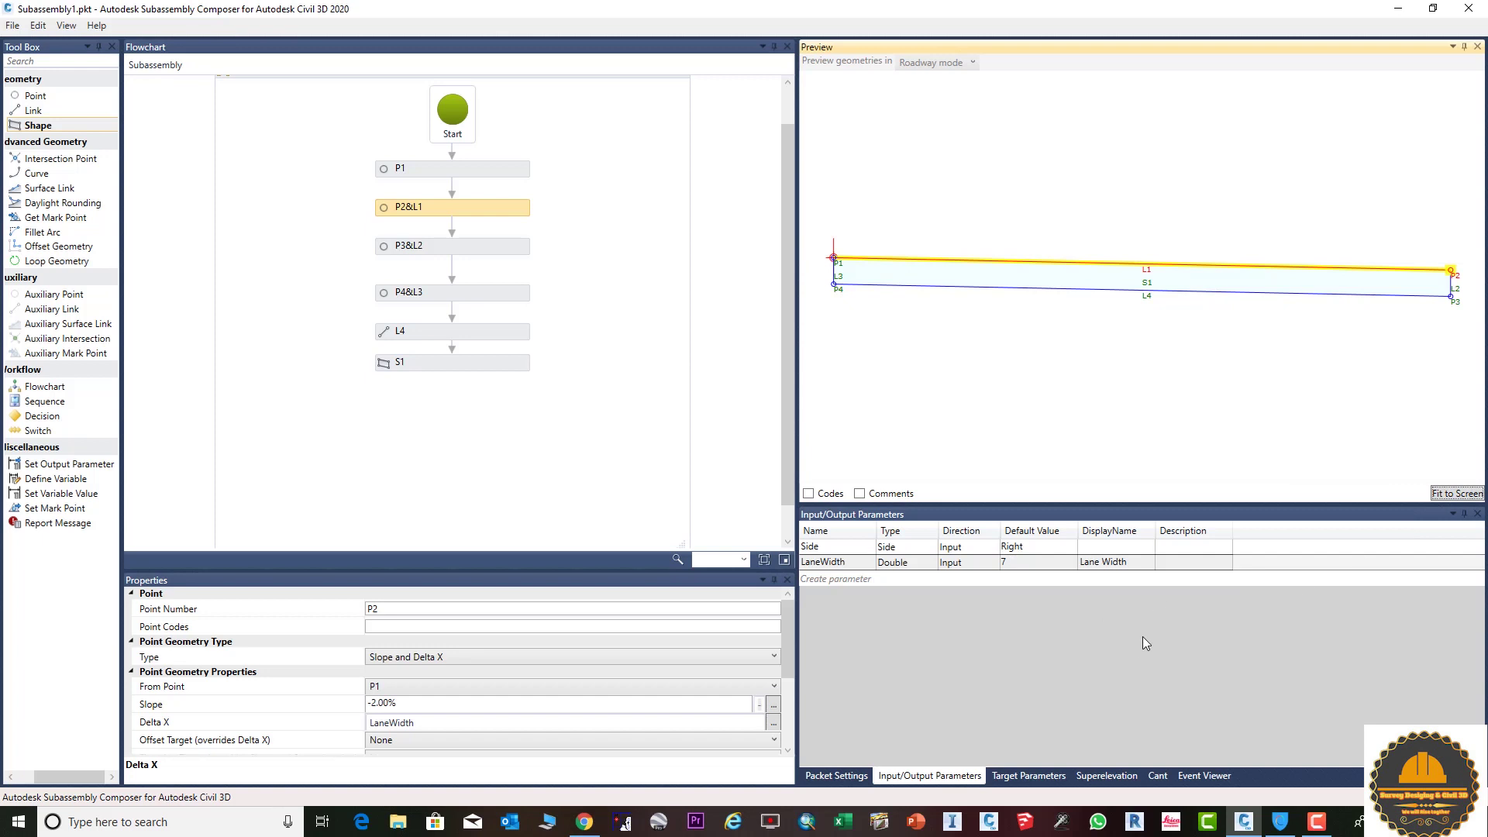
- Create another input parameter below LaneWidth and name it Thickness
{"action": "left_click", "coordinate": [829, 580]}
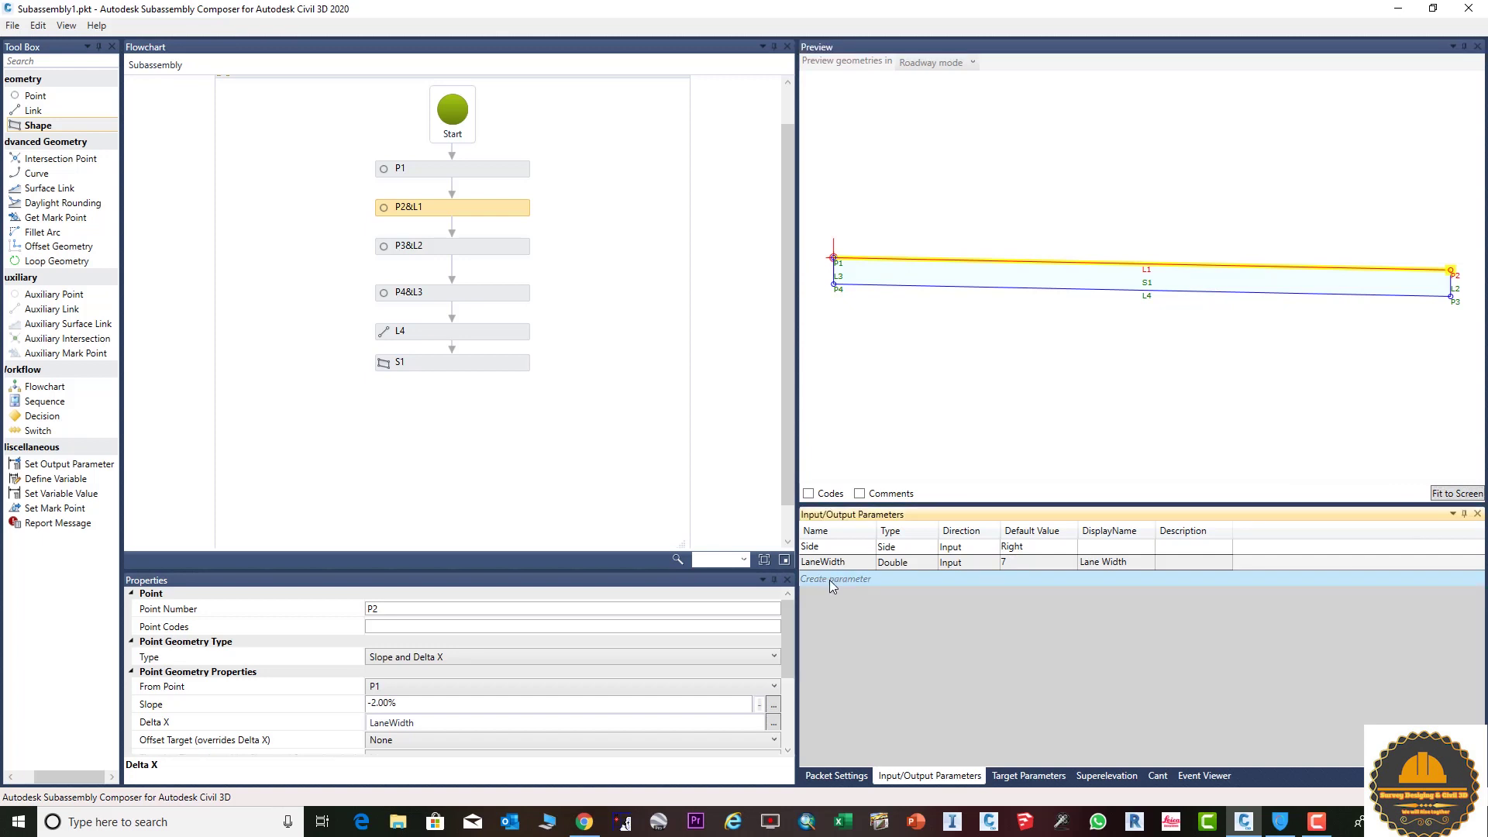
{"action": "left_click", "coordinate": [862, 579]}
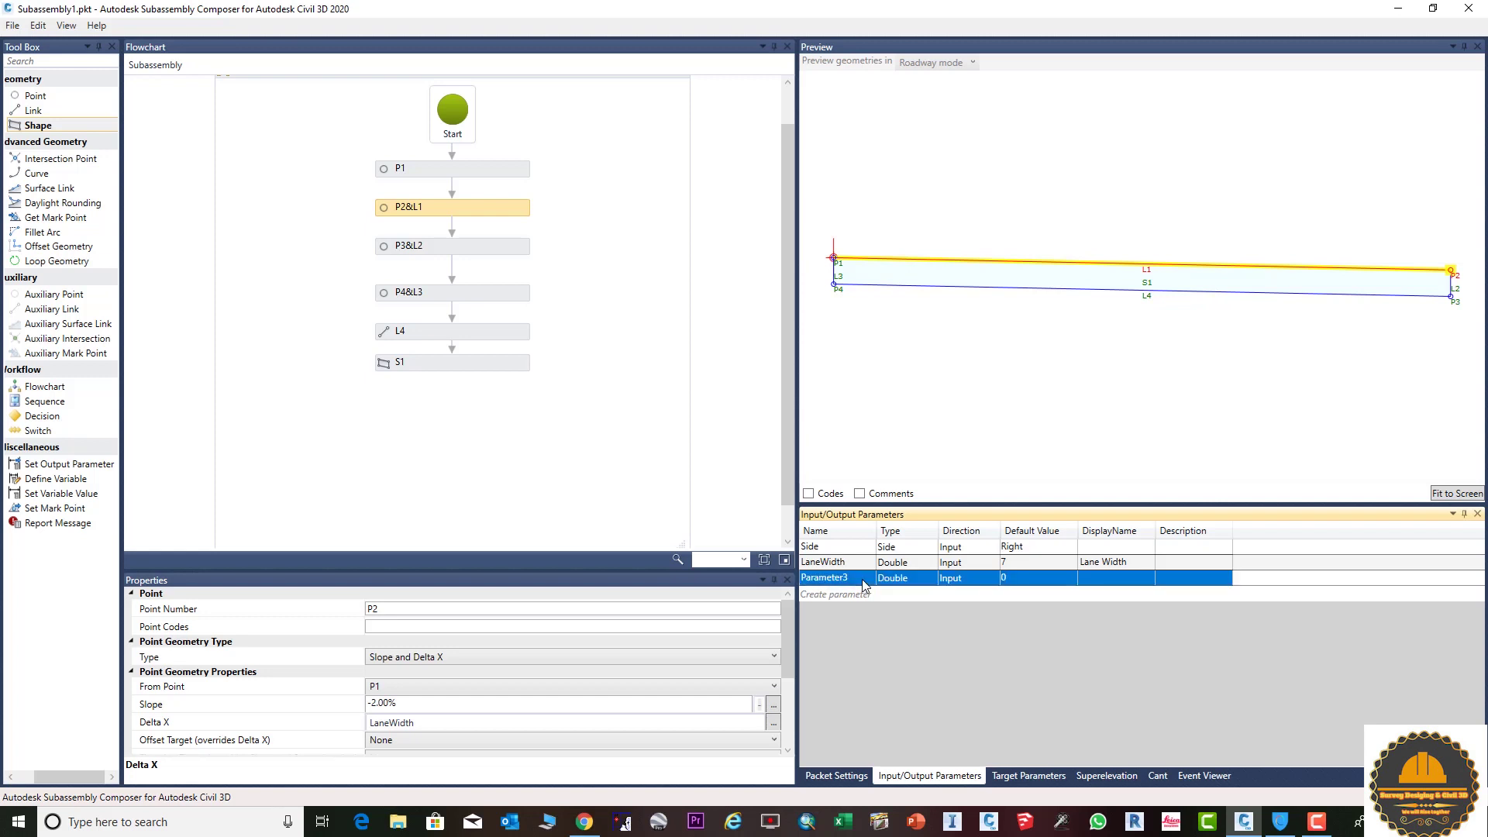
{"action": "left_click", "coordinate": [861, 578]}
{"action": "type", "text": "Thickness"}
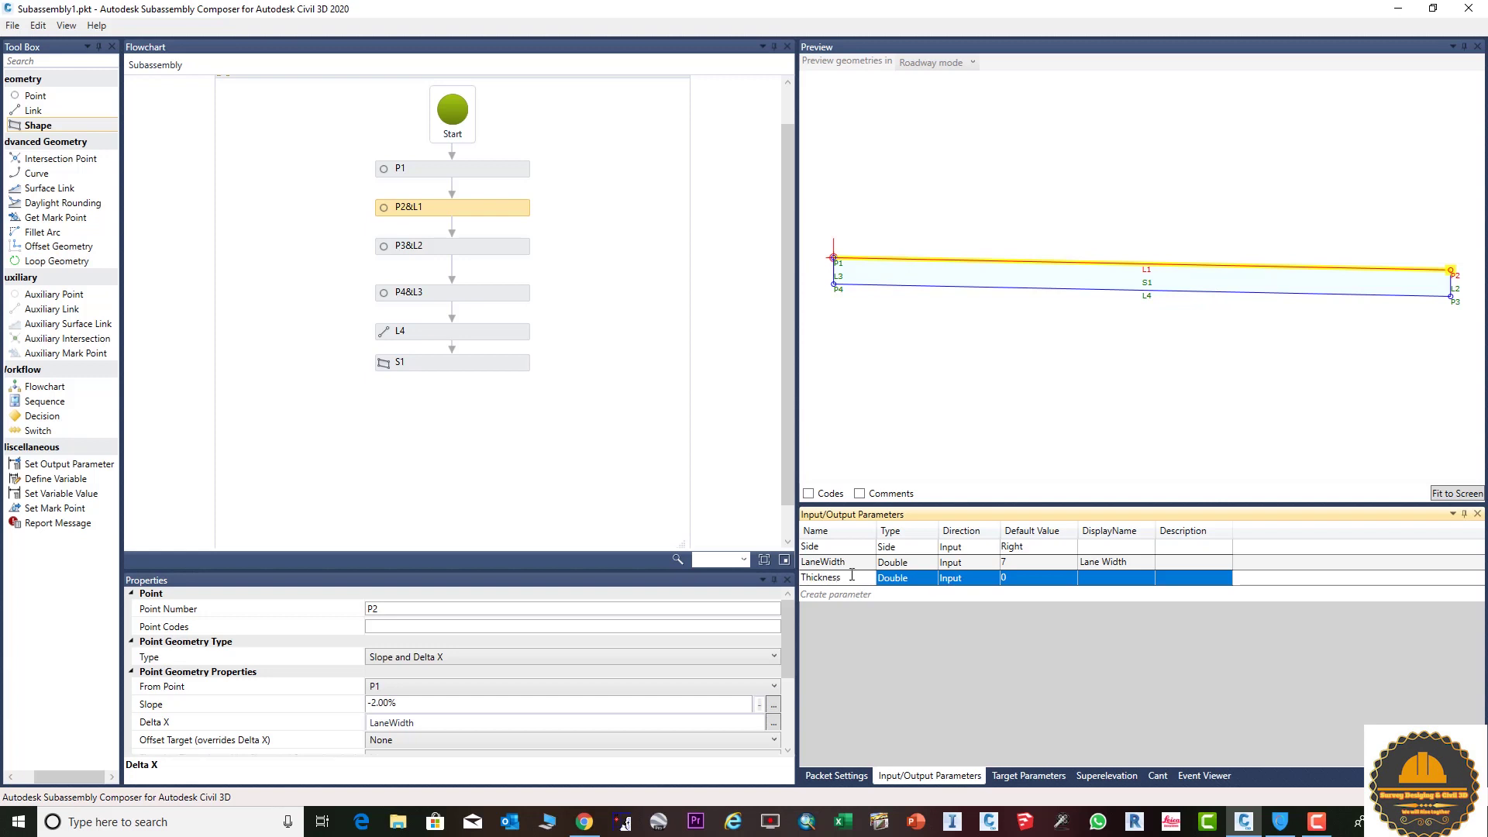
- Give the Thickness parameter a default value of 0.5 and the display name Pave Thickness
{"action": "left_click", "coordinate": [1017, 581]}
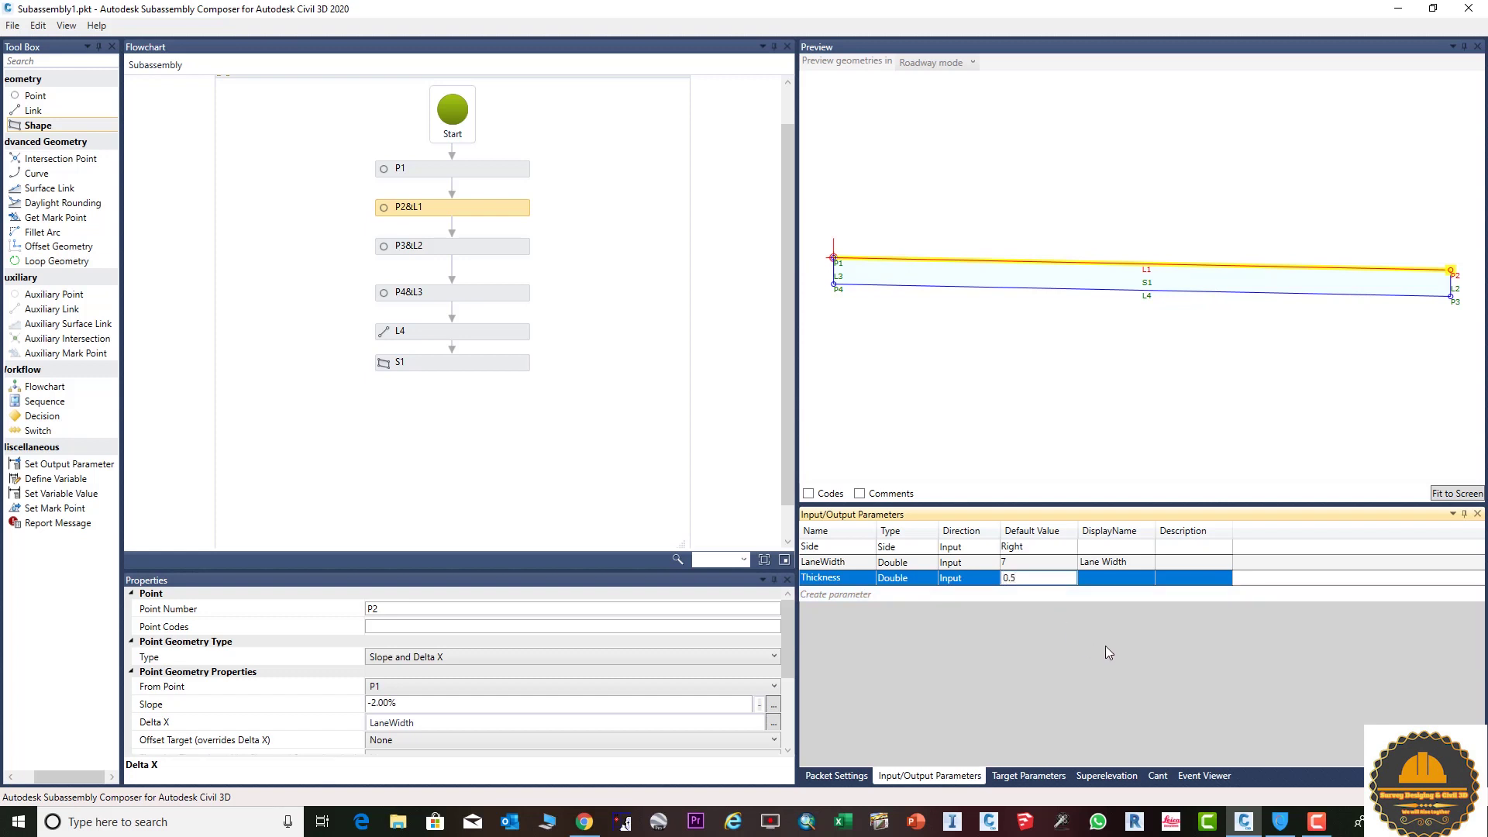
{"action": "left_click", "coordinate": [1109, 564]}
{"action": "left_click", "coordinate": [1111, 579]}
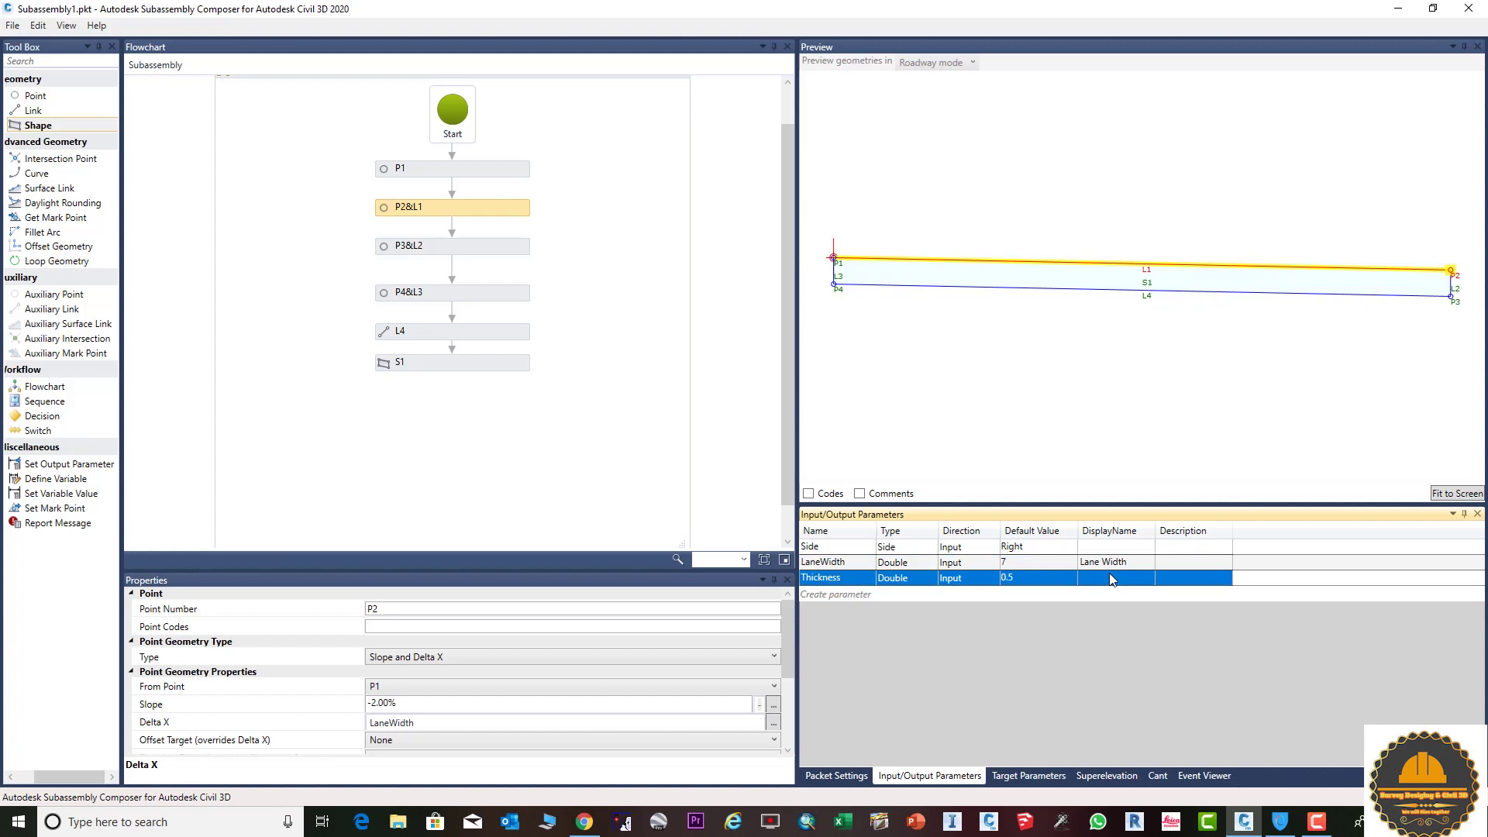
{"action": "left_click", "coordinate": [1111, 578]}
{"action": "type", "text": "Pa"}
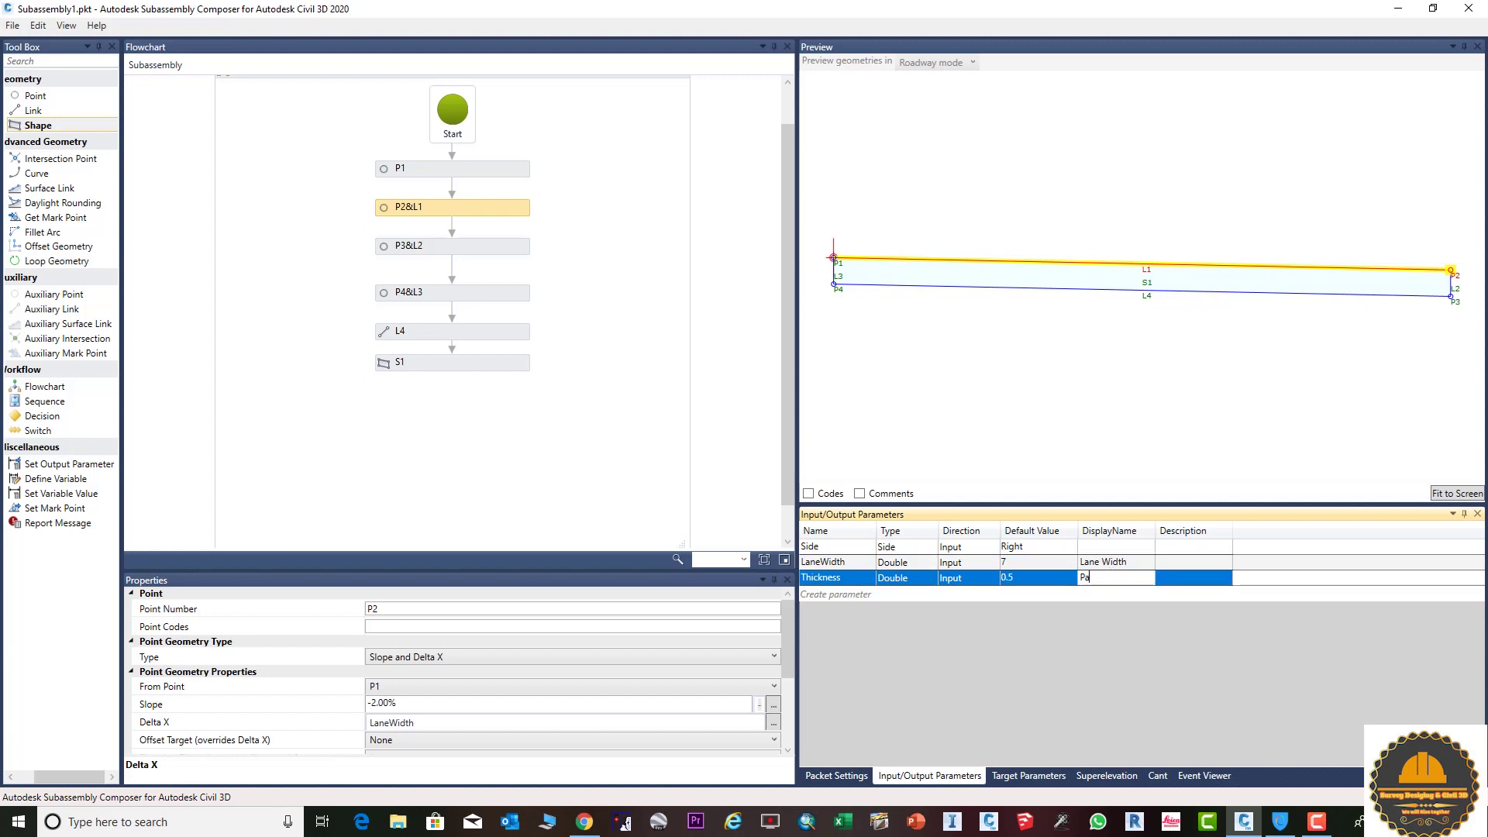
{"action": "type", "text": "ve Thickness"}
{"action": "left_click", "coordinate": [1011, 611]}
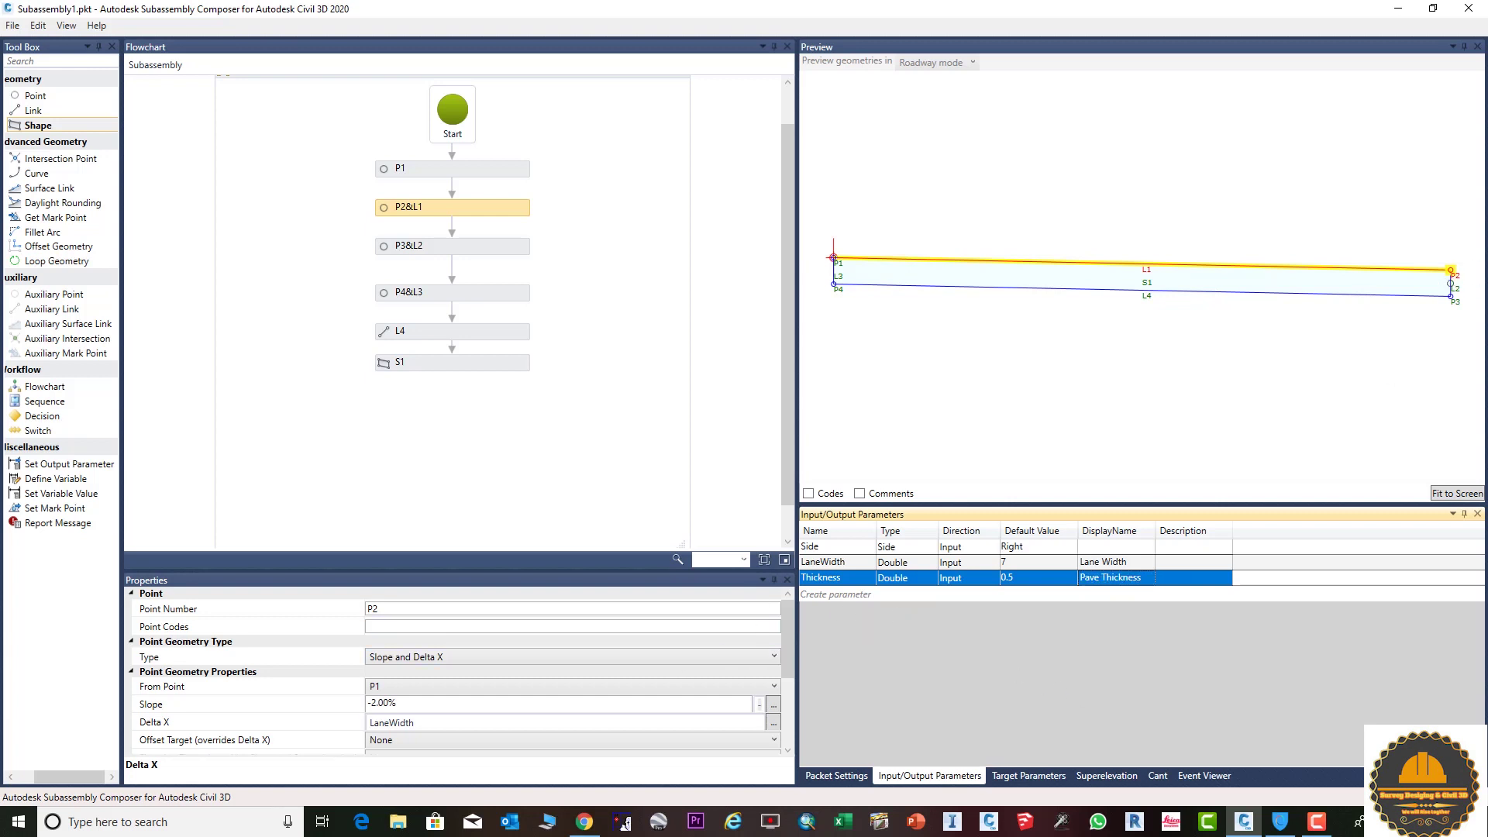
- Set the Delta Y of point P3 on link L2 to -Thickness
{"action": "left_click", "coordinate": [1452, 285]}
{"action": "key", "text": "Escape"}
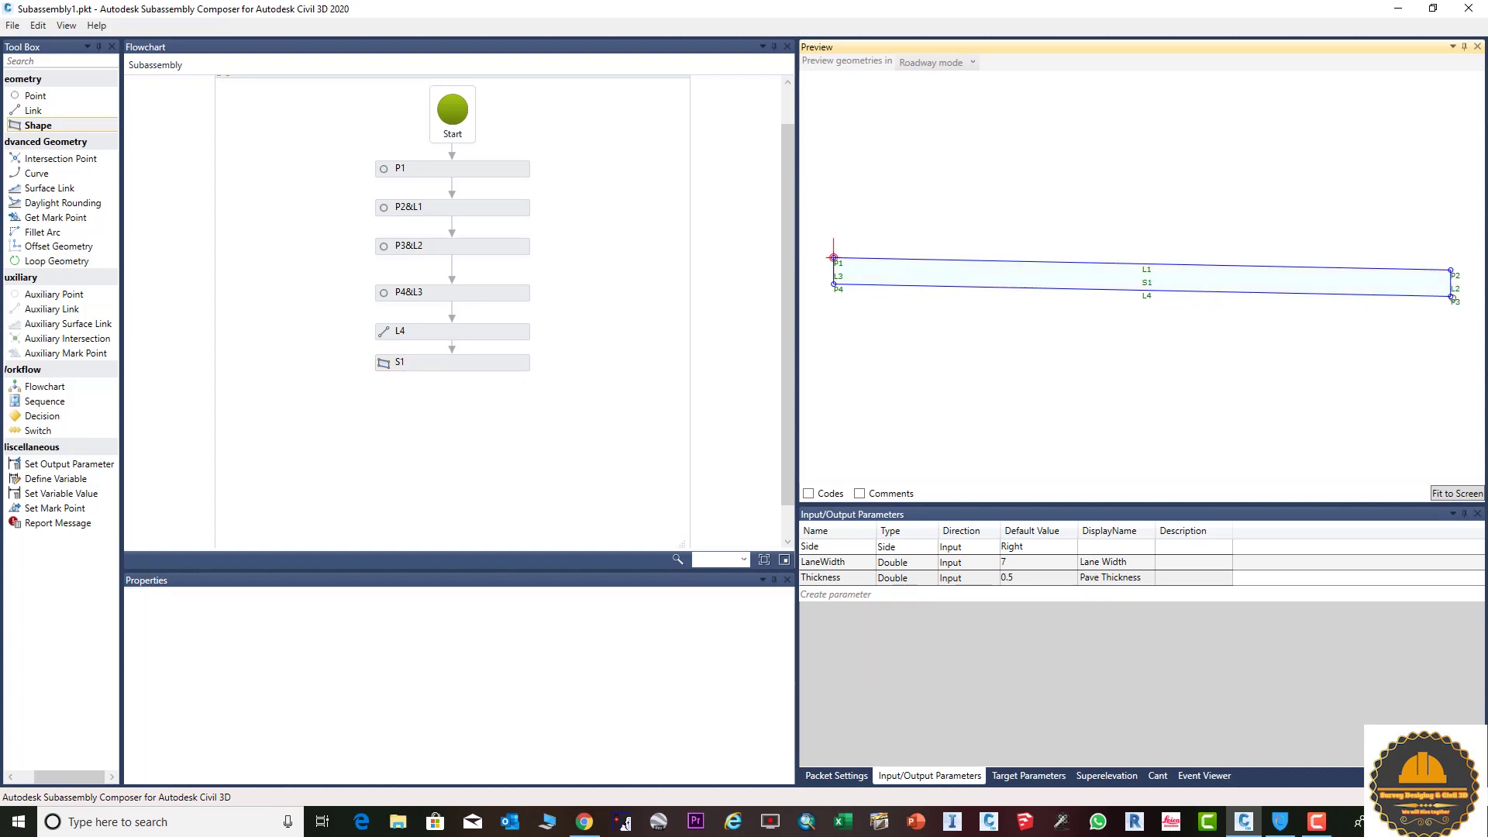
{"action": "left_click", "coordinate": [1452, 299]}
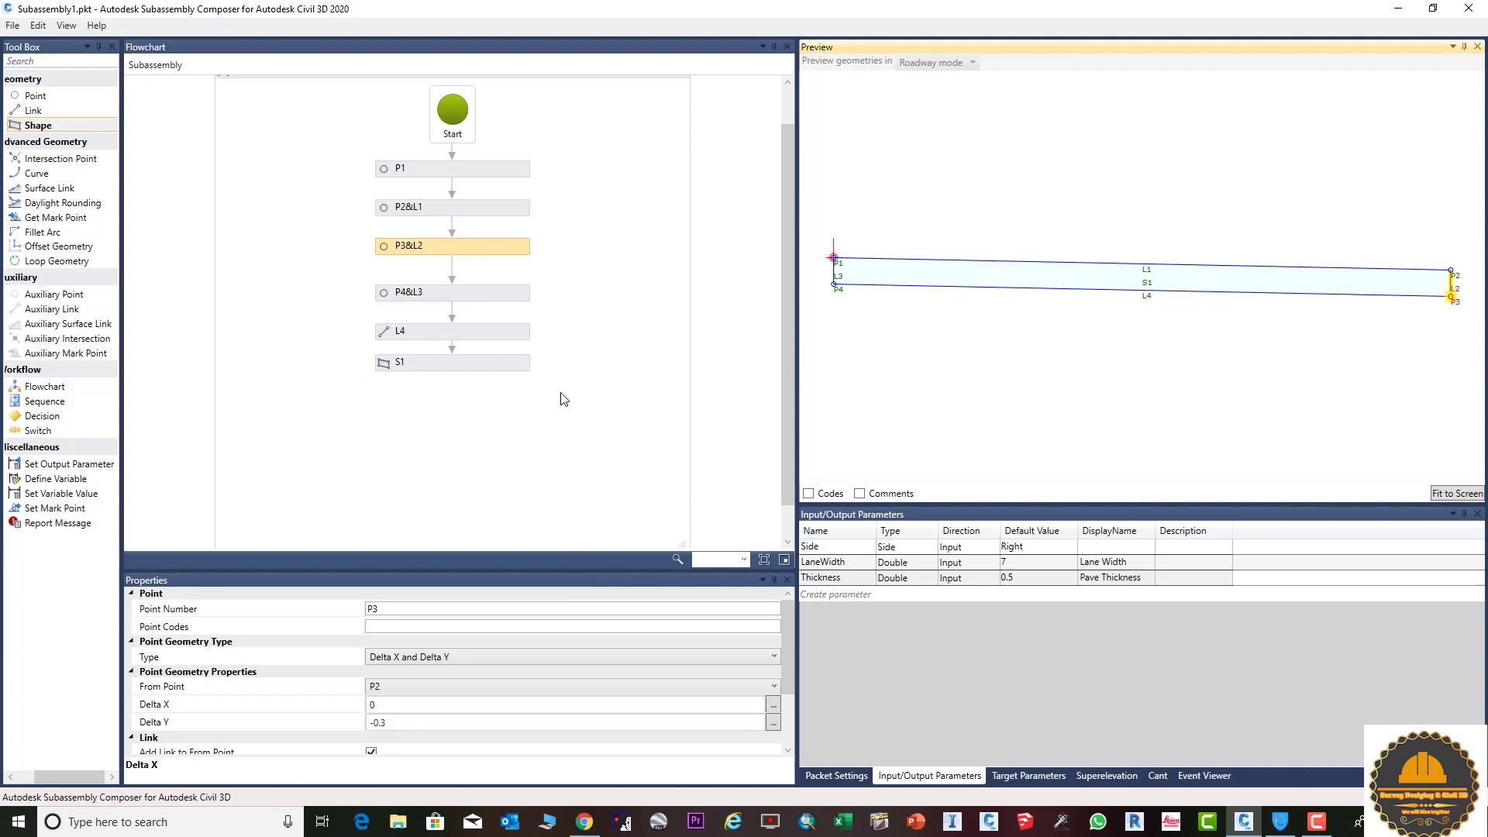
{"action": "scroll", "coordinate": [563, 399], "scroll_direction": "down", "scroll_amount": 1}
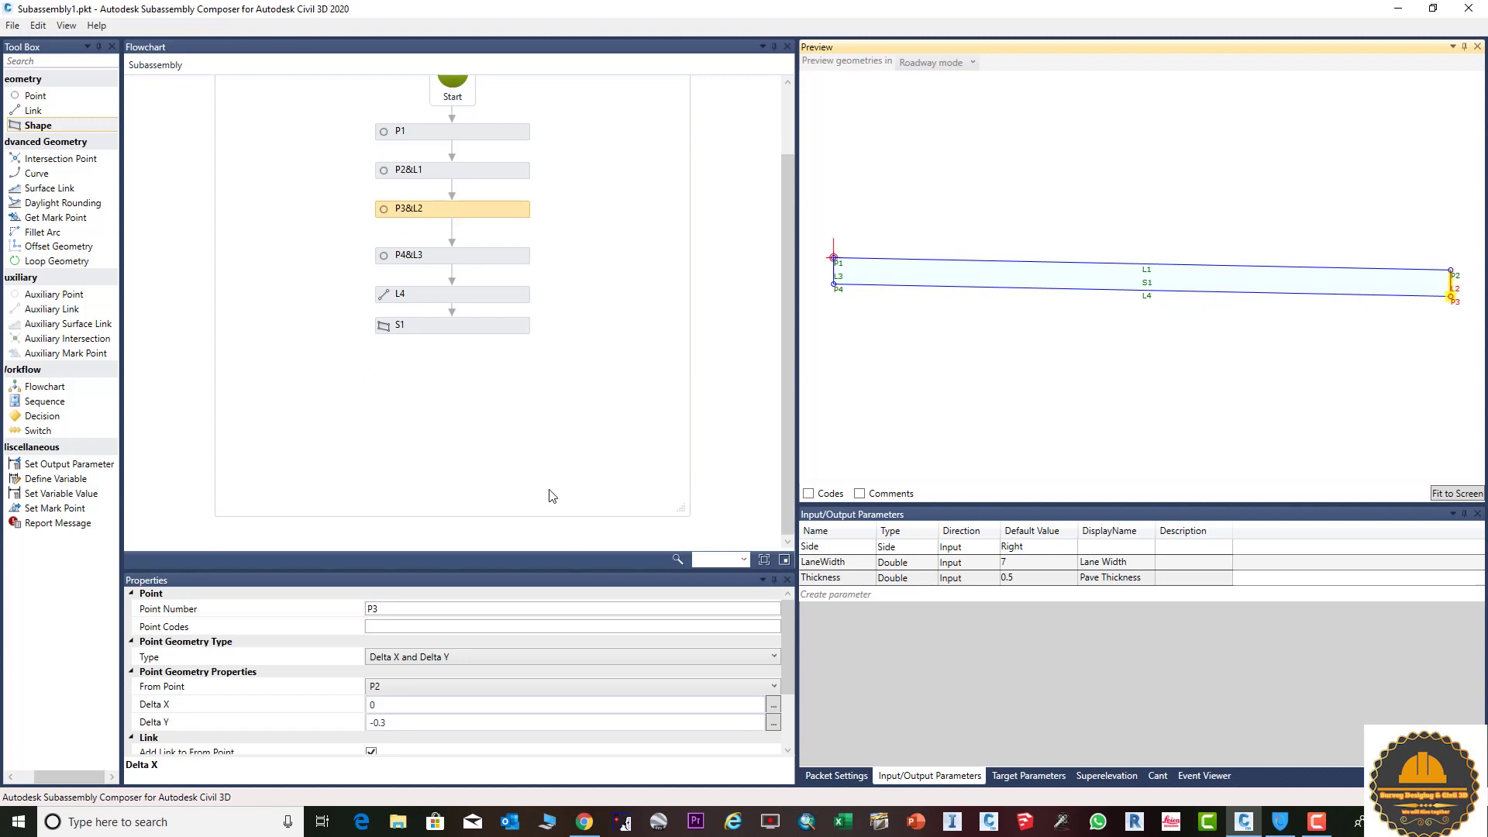
{"action": "left_click", "coordinate": [423, 722]}
{"action": "key", "text": "BackSpace"}
{"action": "key", "text": "BackSpace"}
{"action": "key", "text": "BackSpace"}
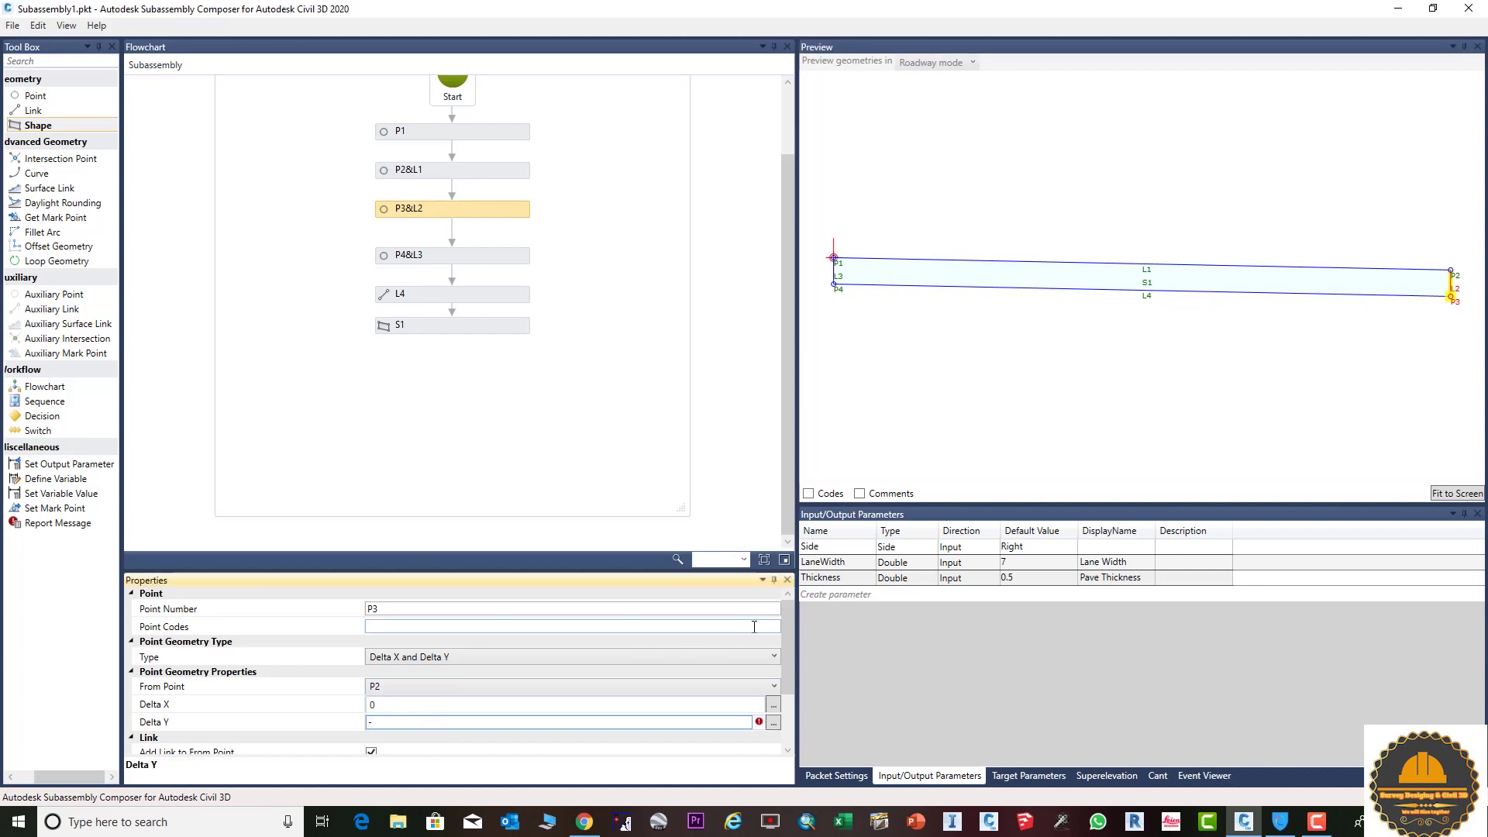
{"action": "type", "text": "Thickne"}
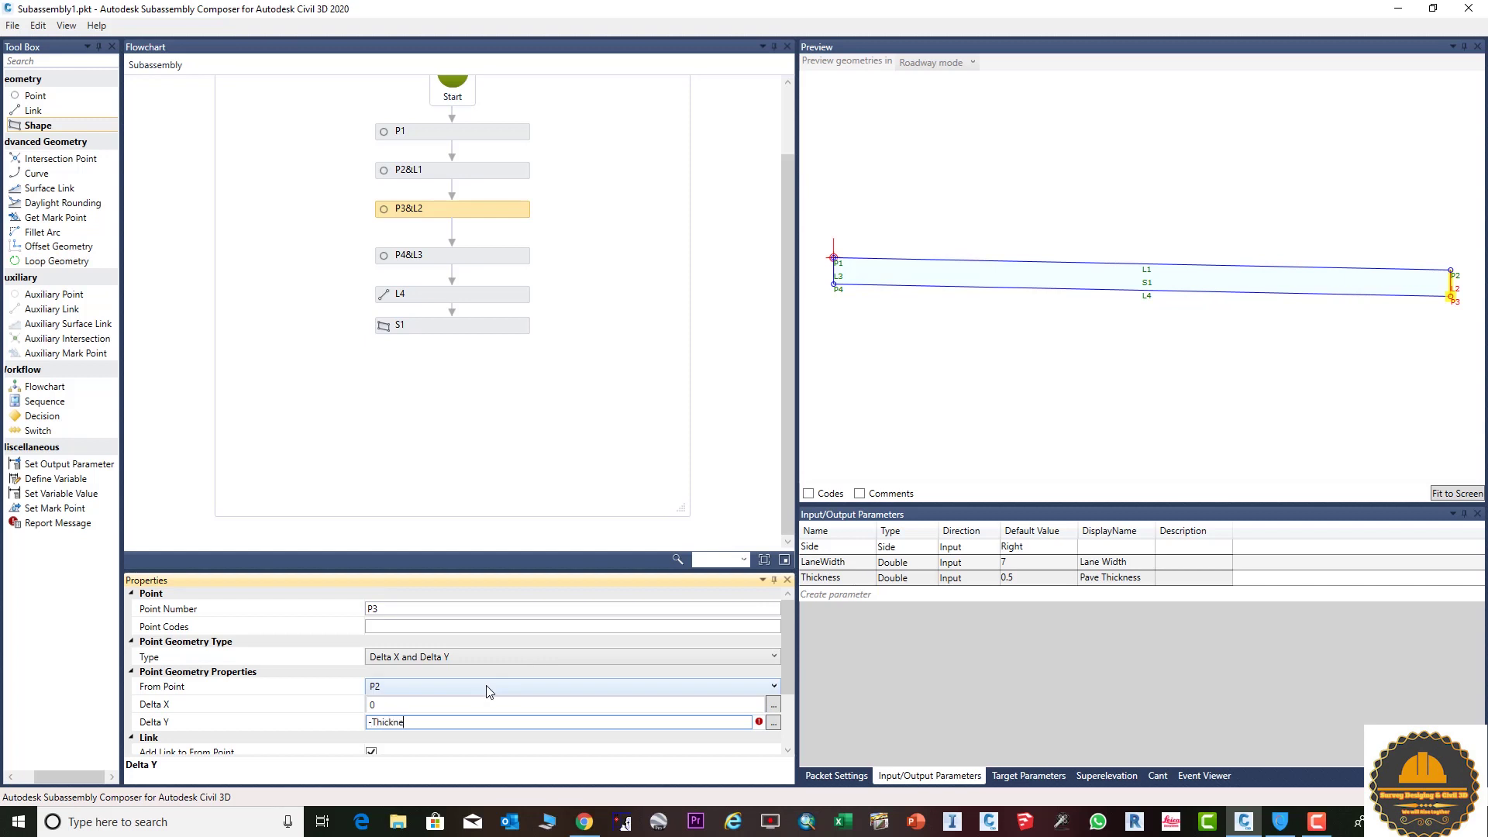
{"action": "type", "text": "ss"}
{"action": "key", "text": "Return"}
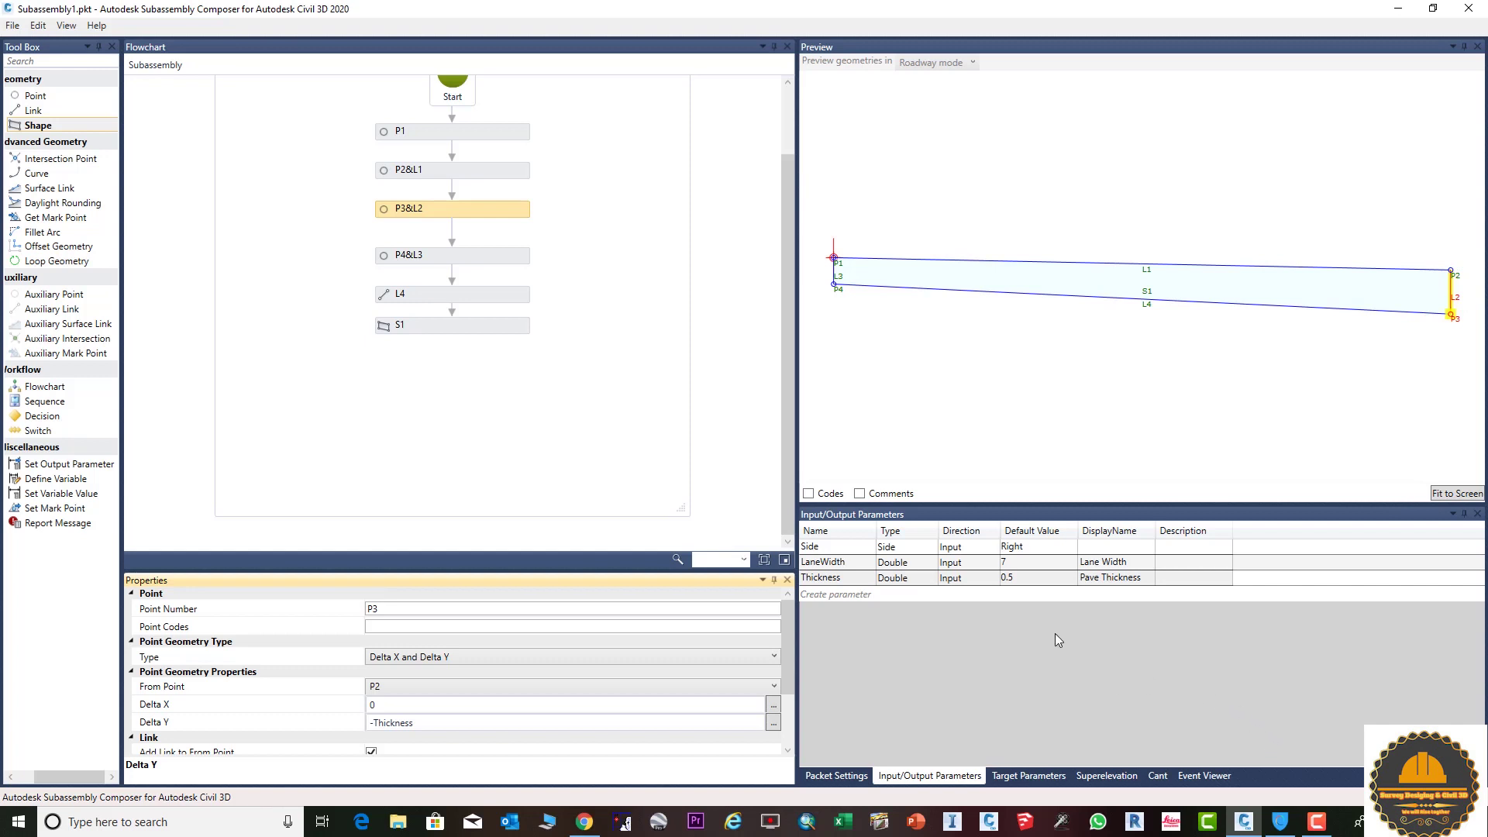
- Set the Delta Y of point P4 on link L3 to -Thickness
{"action": "left_click", "coordinate": [834, 277]}
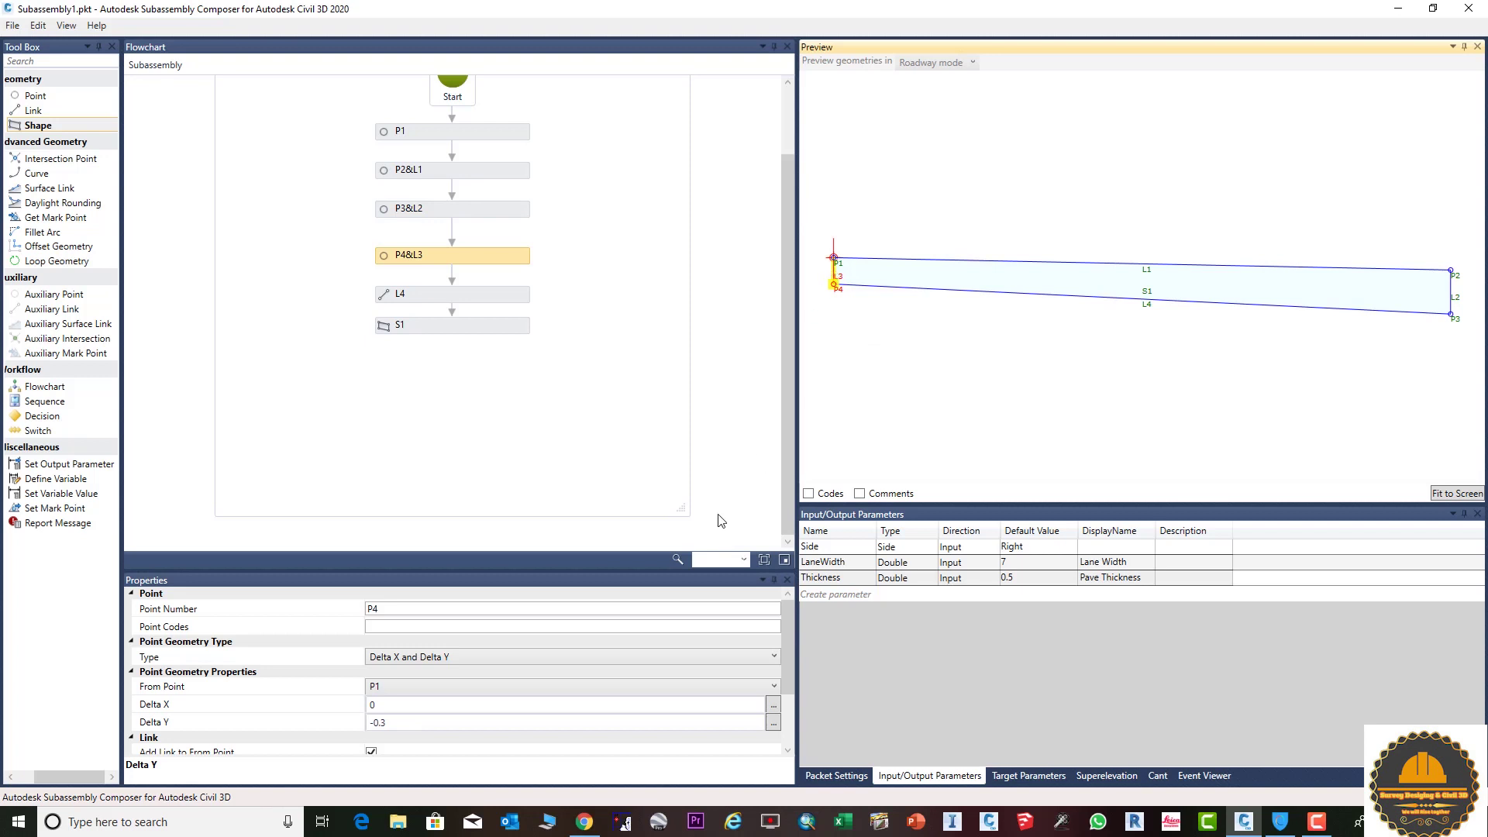
{"action": "left_click", "coordinate": [430, 723]}
{"action": "key", "text": "BackSpace"}
{"action": "key", "text": "BackSpace"}
{"action": "key", "text": "BackSpace"}
{"action": "type", "text": "Thickness"}
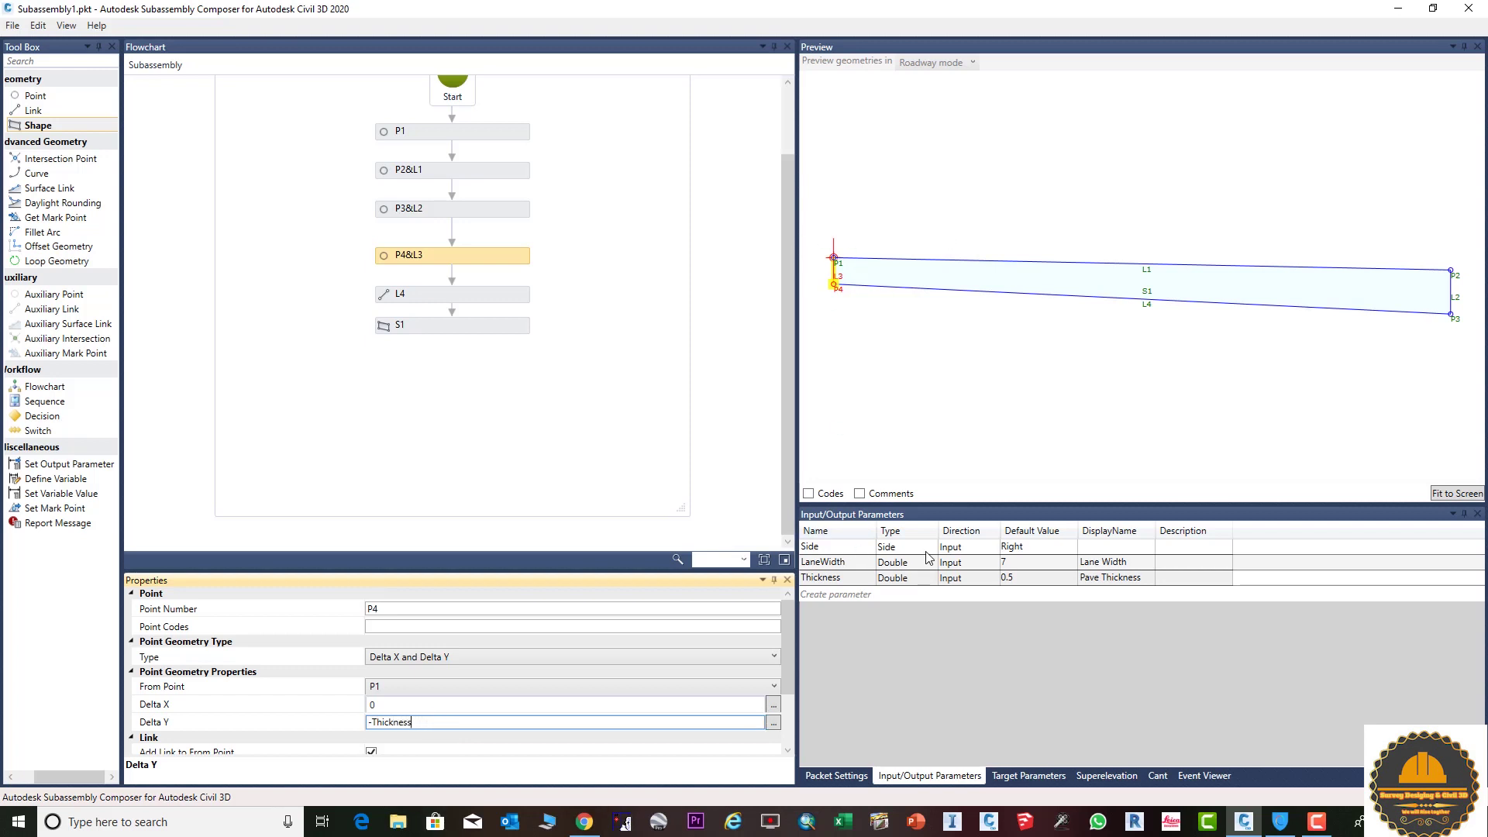
{"action": "key", "text": "Return"}
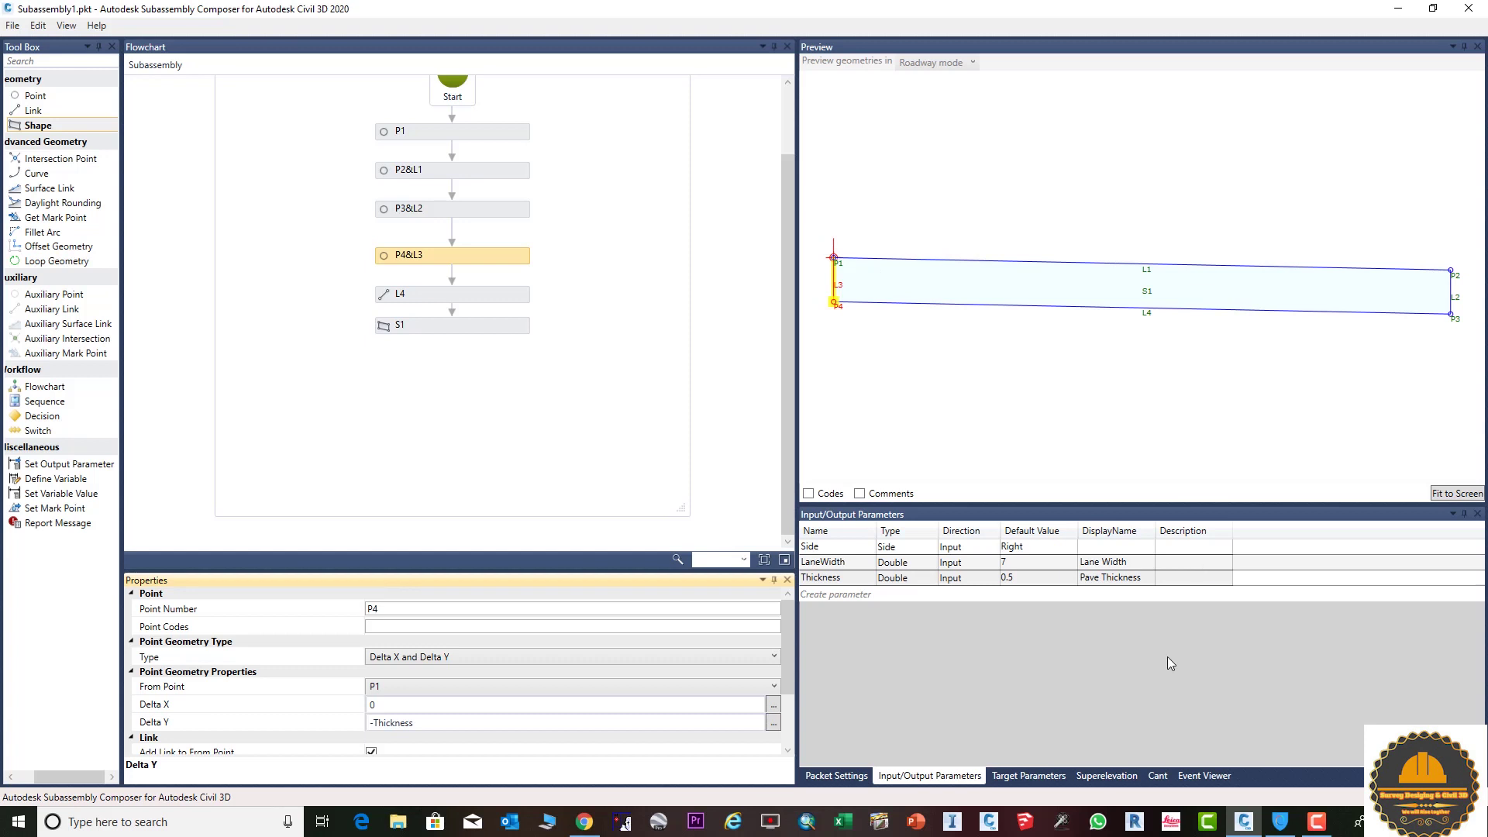
- Test the lane geometry with Thickness default values of 0.2 and 0.8
{"action": "left_click", "coordinate": [1094, 685]}
{"action": "left_click", "coordinate": [1038, 577]}
{"action": "left_click", "coordinate": [1039, 577]}
{"action": "key", "text": "BackSpace"}
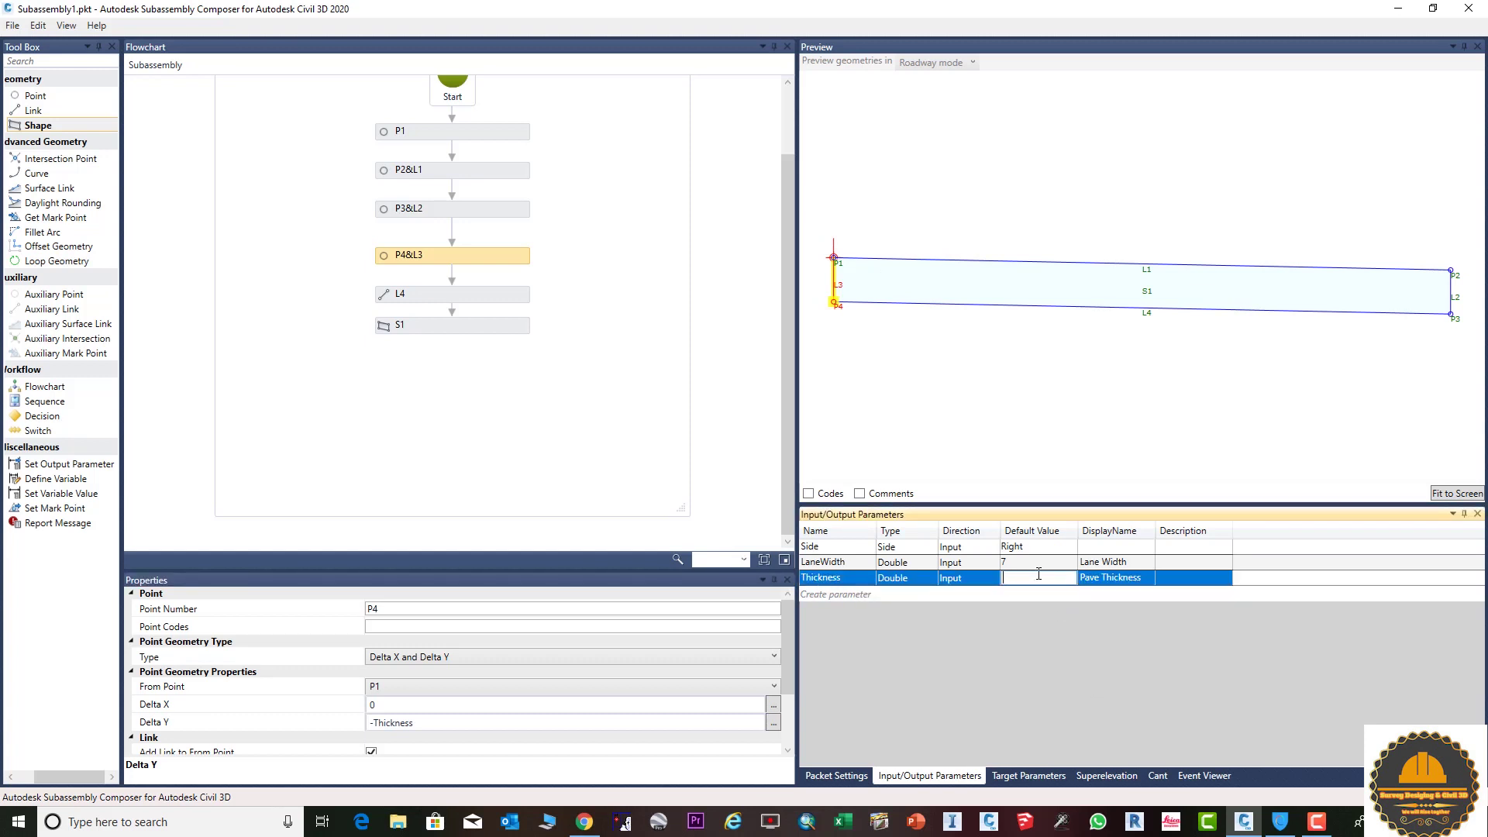
{"action": "type", "text": "0.20"}
{"action": "key", "text": "Return"}
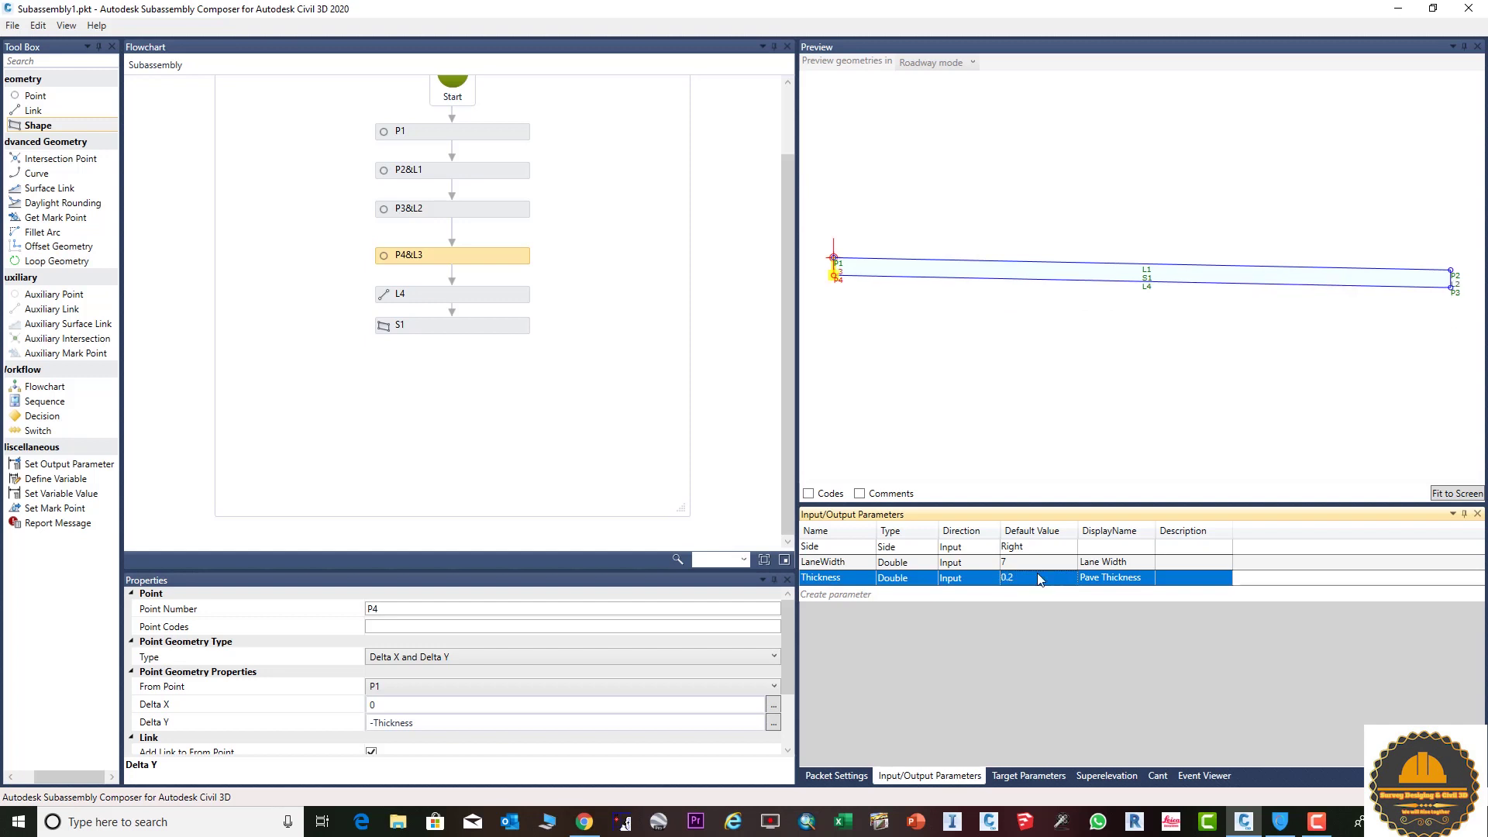
{"action": "left_click", "coordinate": [1039, 578]}
{"action": "key", "text": "BackSpace"}
{"action": "key", "text": "BackSpace"}
{"action": "type", "text": "0.8"}
{"action": "key", "text": "Return"}
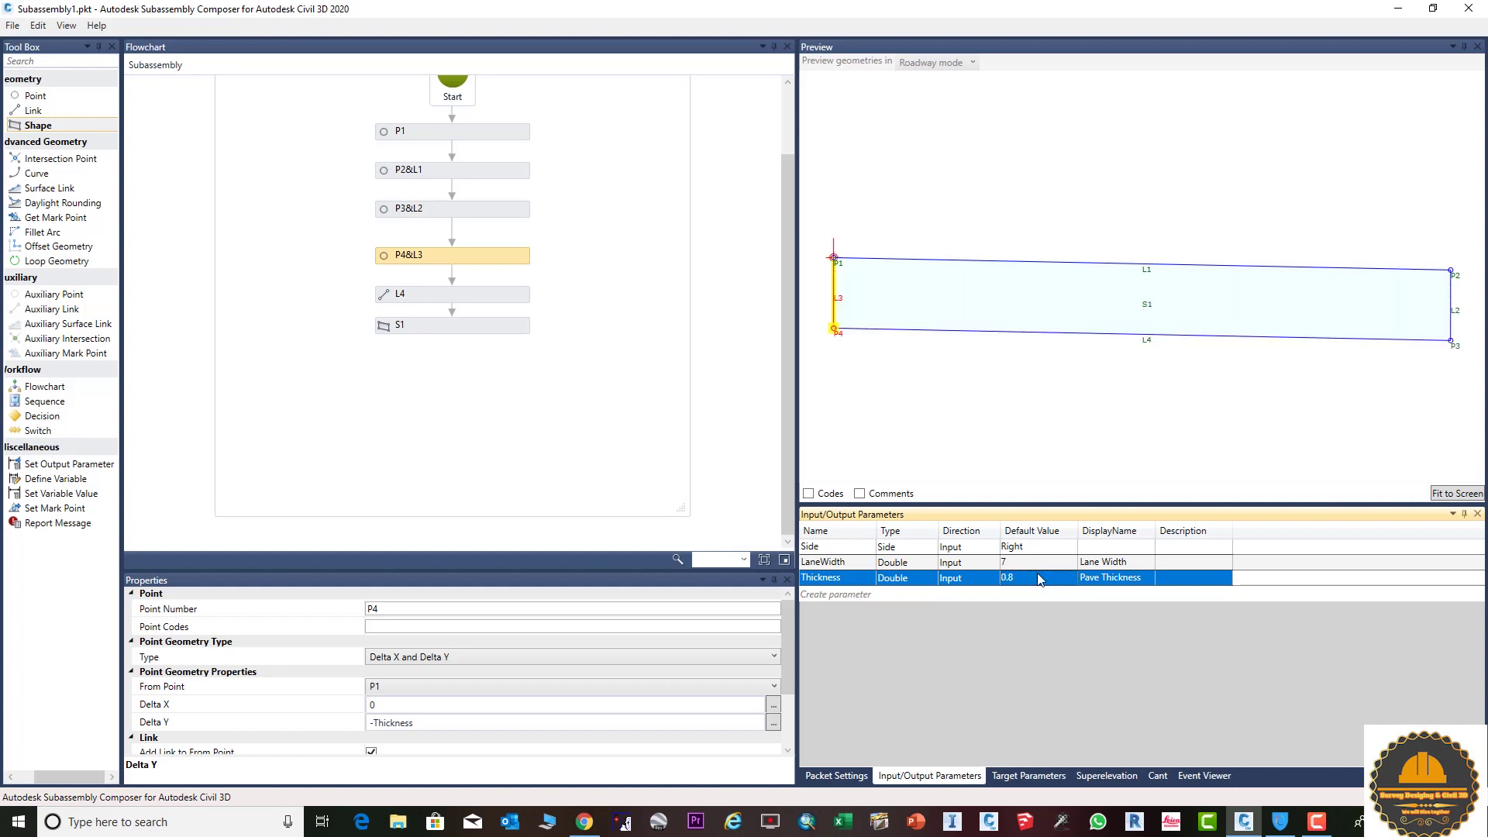
- Set the Thickness parameter's default value to 0.3
{"action": "left_click", "coordinate": [1039, 578]}
{"action": "key", "text": "BackSpace"}
{"action": "key", "text": "BackSpace"}
{"action": "type", "text": "0.3"}
{"action": "key", "text": "Return"}
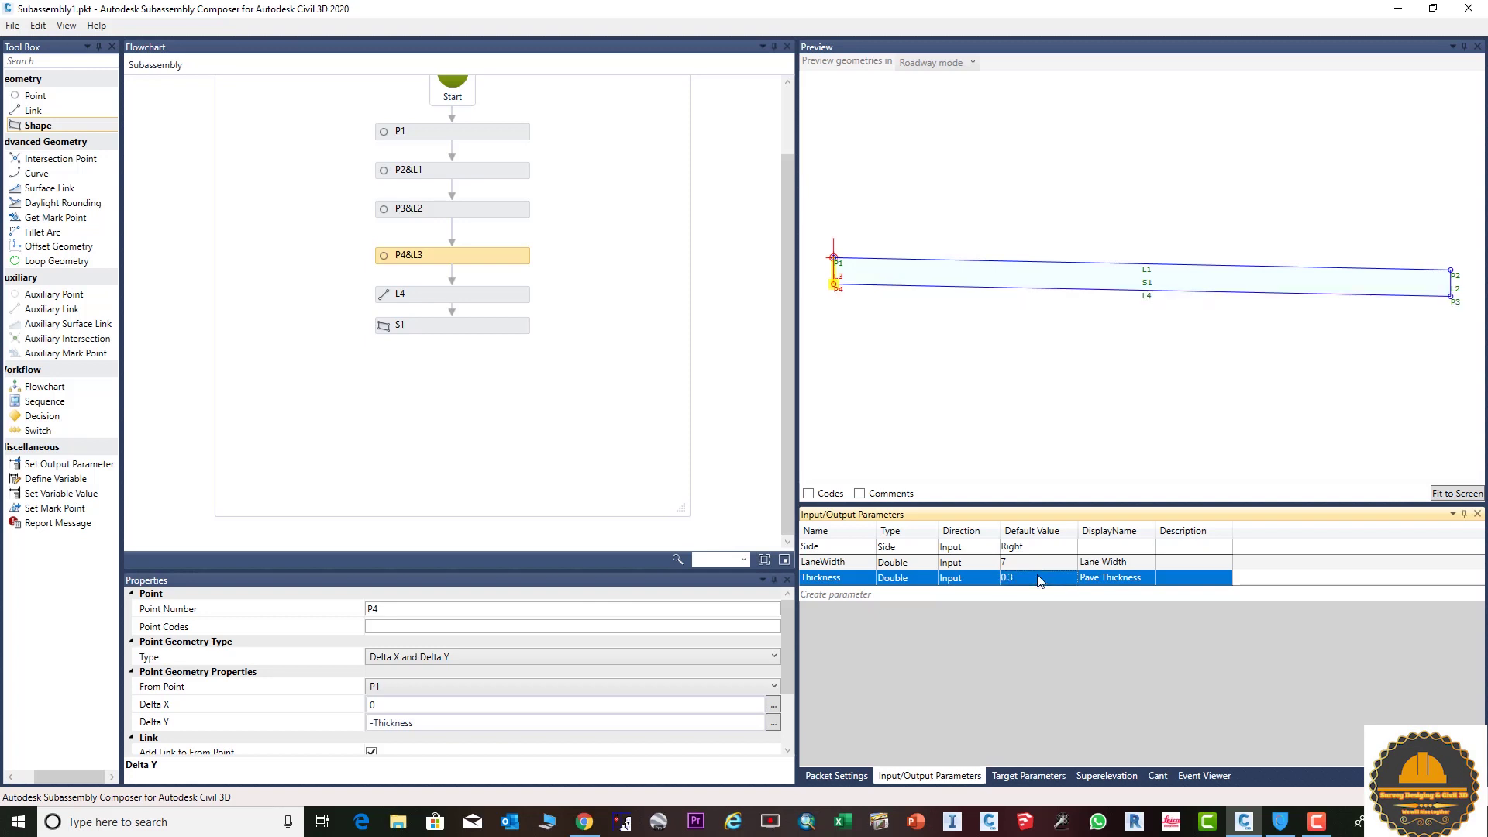
- Create an input parameter below Thickness, name it CrossSlope and set its type to Grade
{"action": "left_click", "coordinate": [818, 594]}
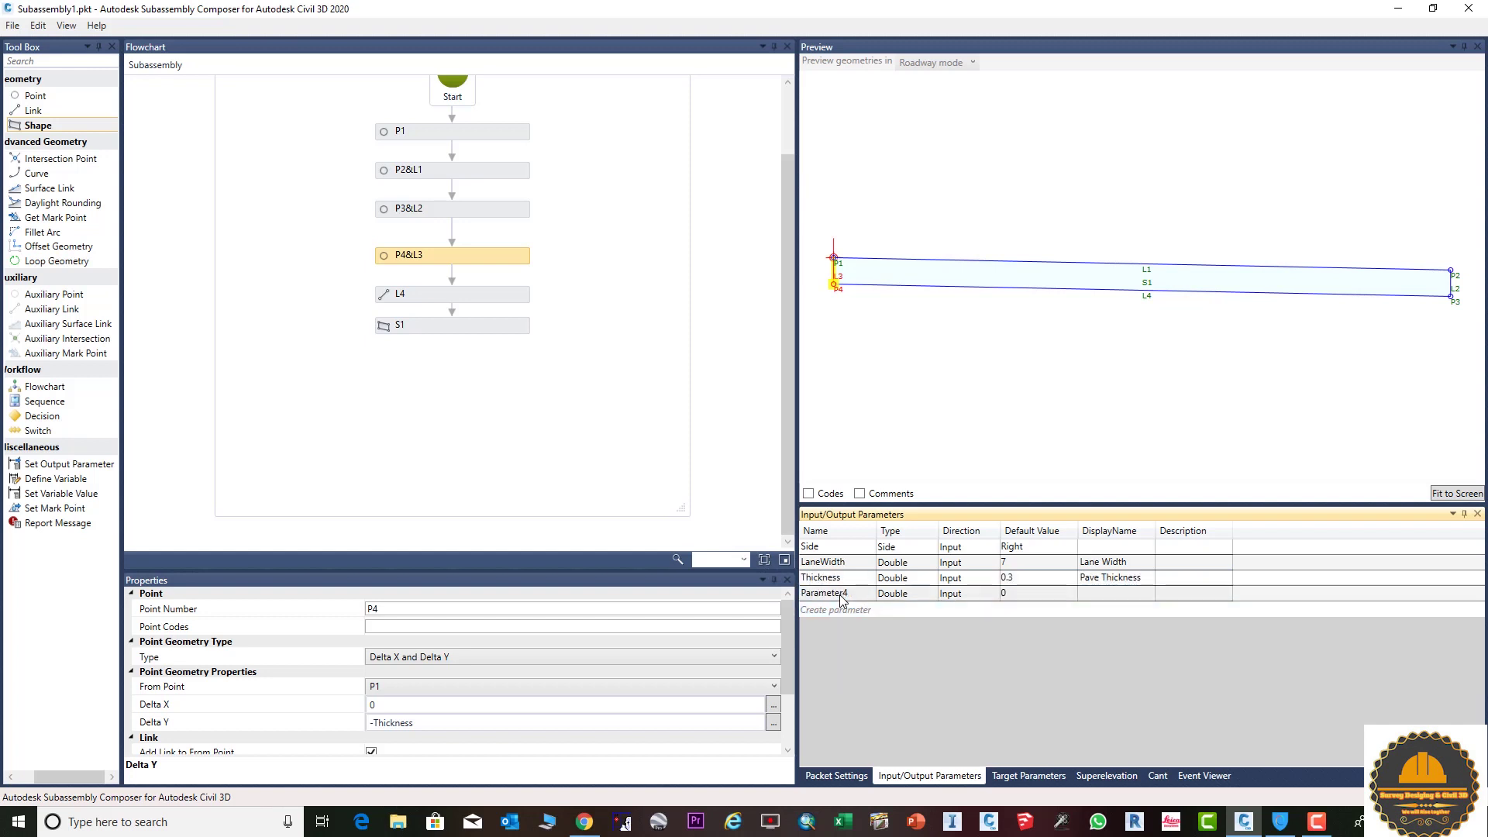
{"action": "double_click", "coordinate": [851, 594]}
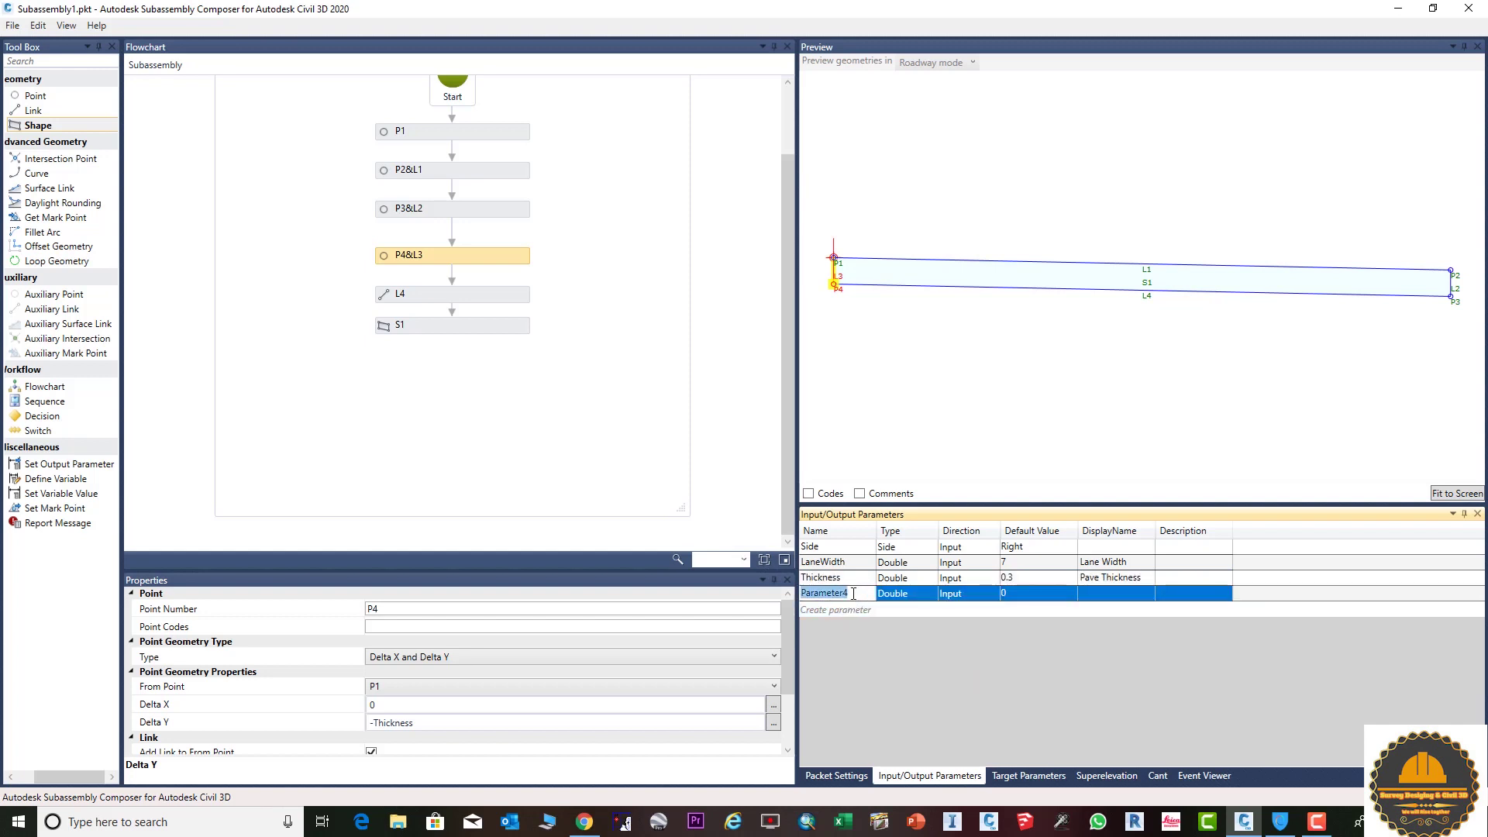
{"action": "key", "text": "BackSpace"}
{"action": "type", "text": "CrossSlope"}
{"action": "left_click", "coordinate": [912, 595]}
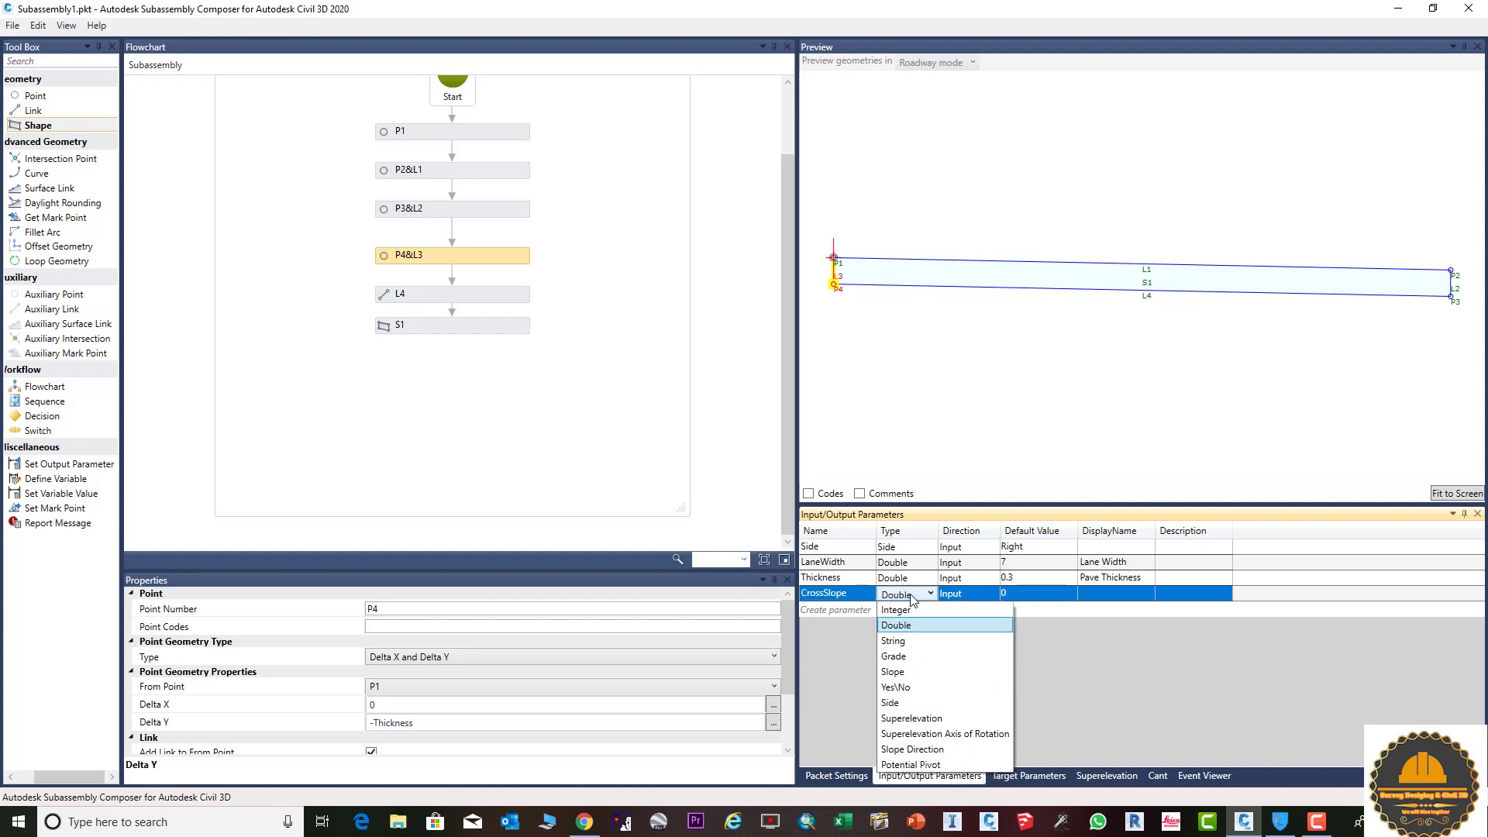
{"action": "left_click", "coordinate": [905, 656]}
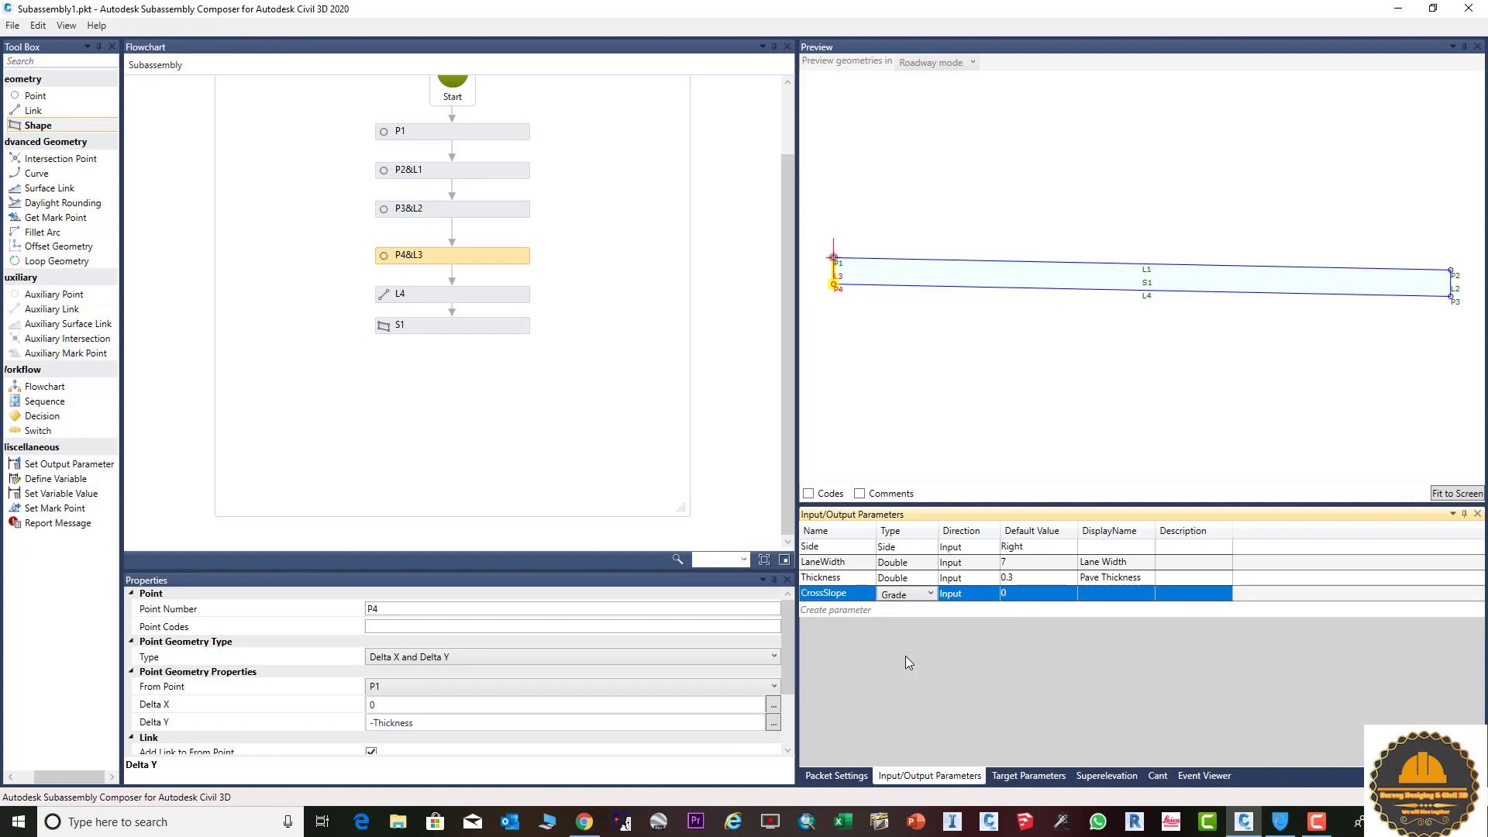
- Give the CrossSlope parameter a default value of 5.00% and the display name Cross Slope
{"action": "left_click", "coordinate": [1016, 603]}
{"action": "left_click", "coordinate": [1031, 595]}
{"action": "left_click", "coordinate": [1030, 595]}
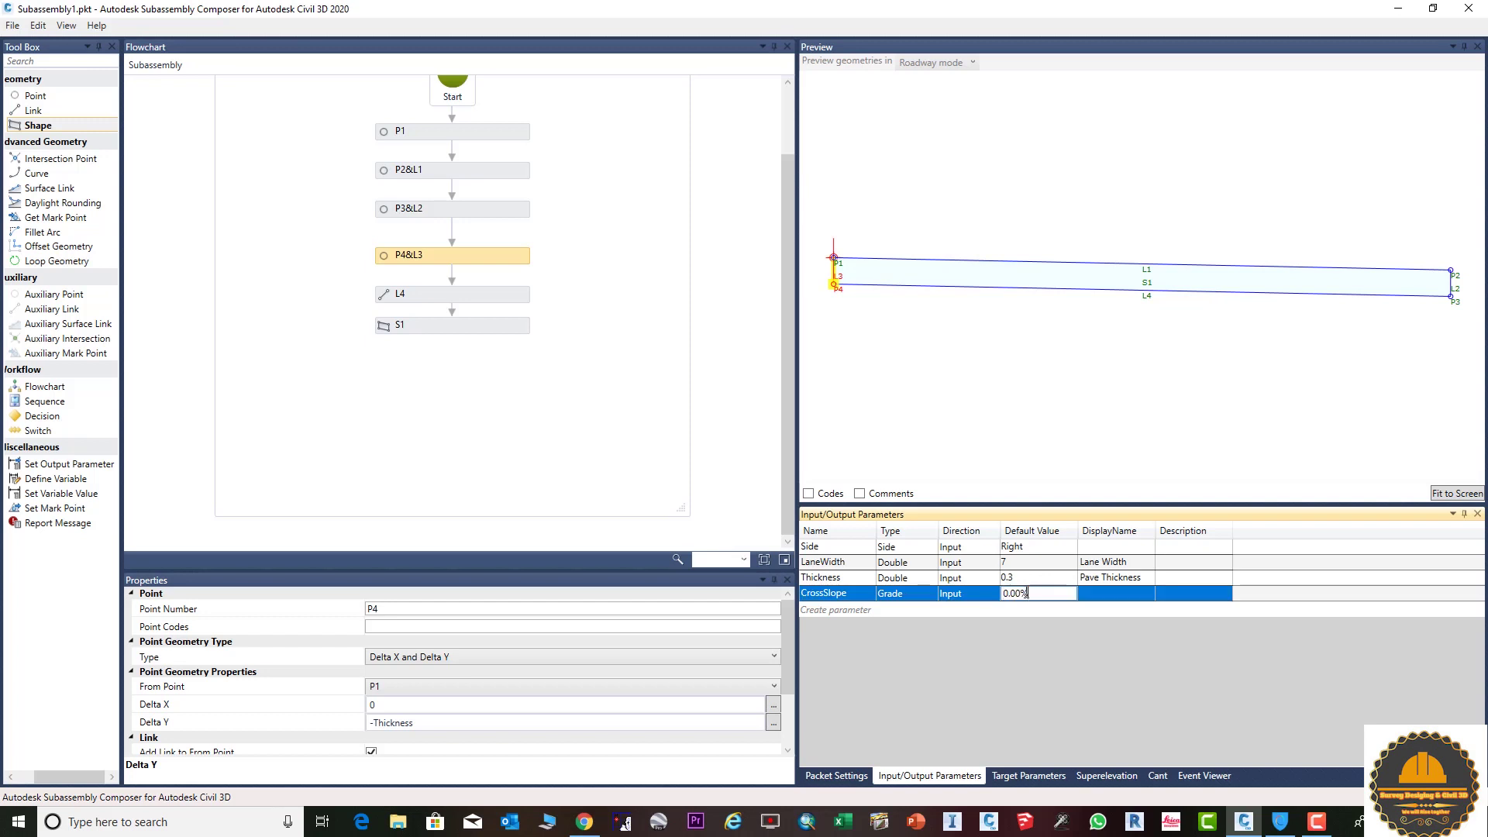
{"action": "type", "text": "5."}
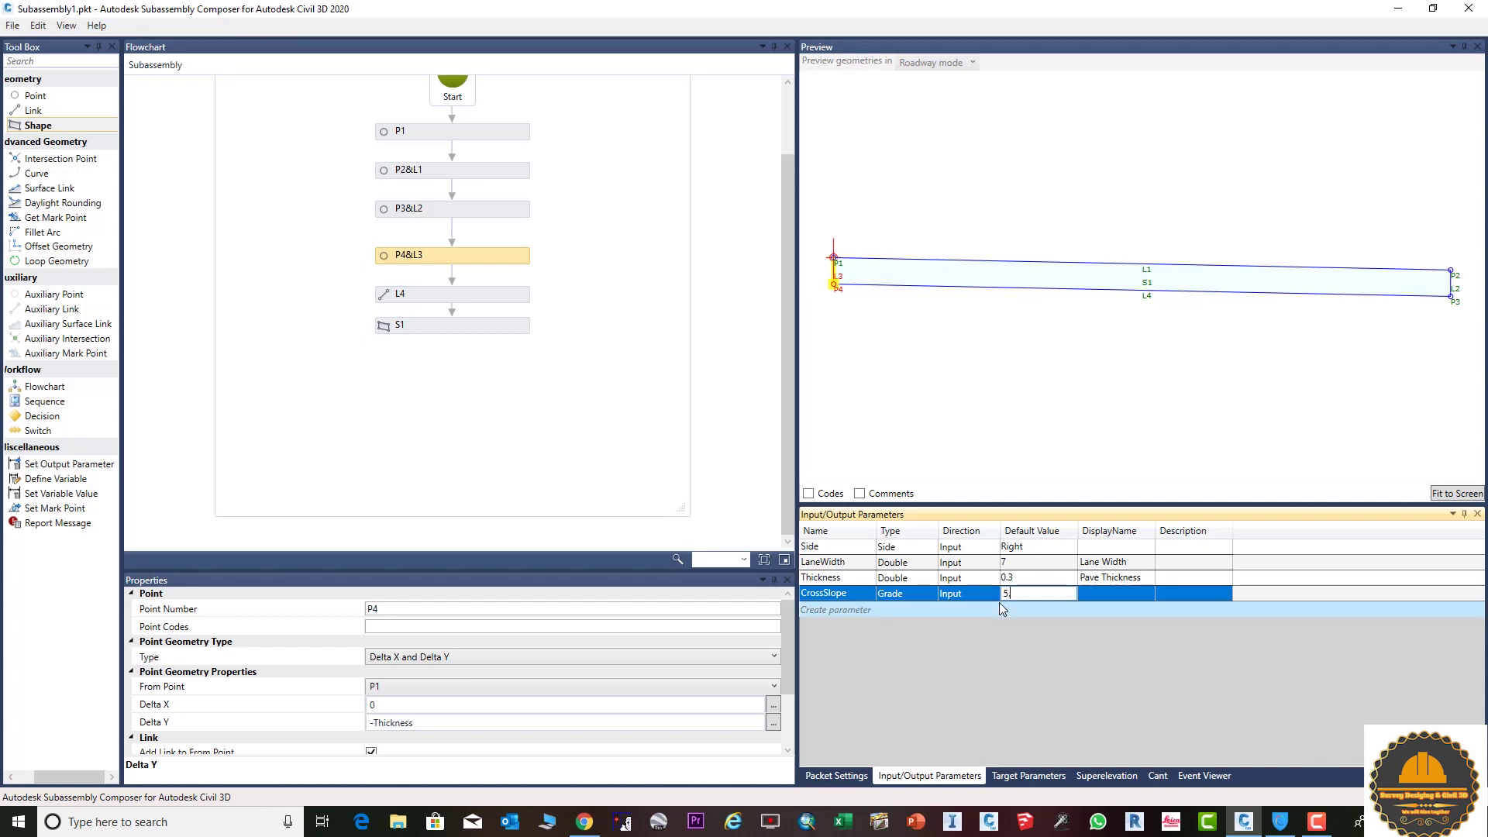
{"action": "type", "text": "00"}
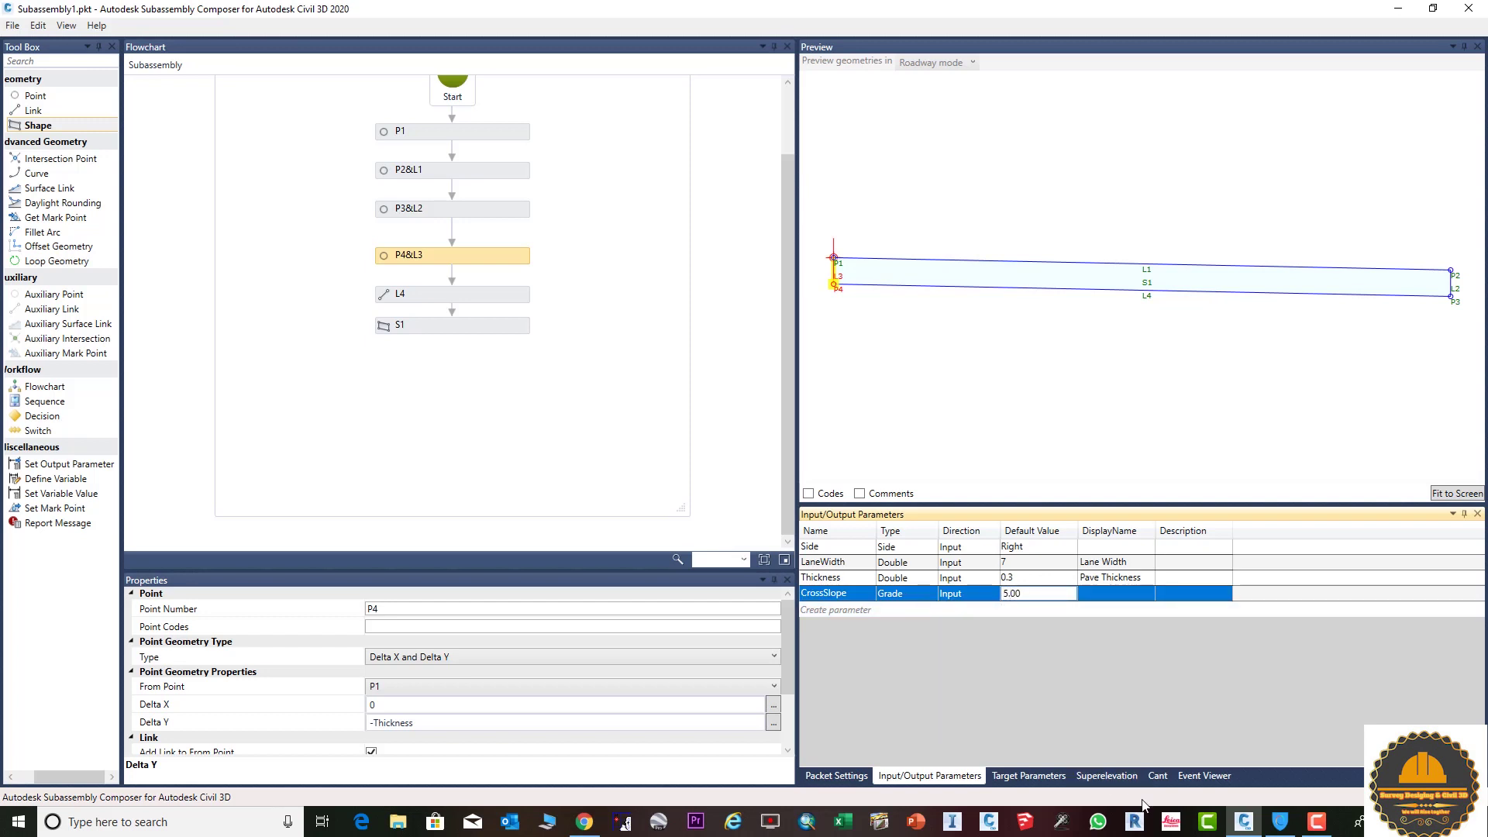
{"action": "left_click", "coordinate": [1119, 591]}
{"action": "left_click", "coordinate": [1117, 592]}
{"action": "type", "text": "Cross S"}
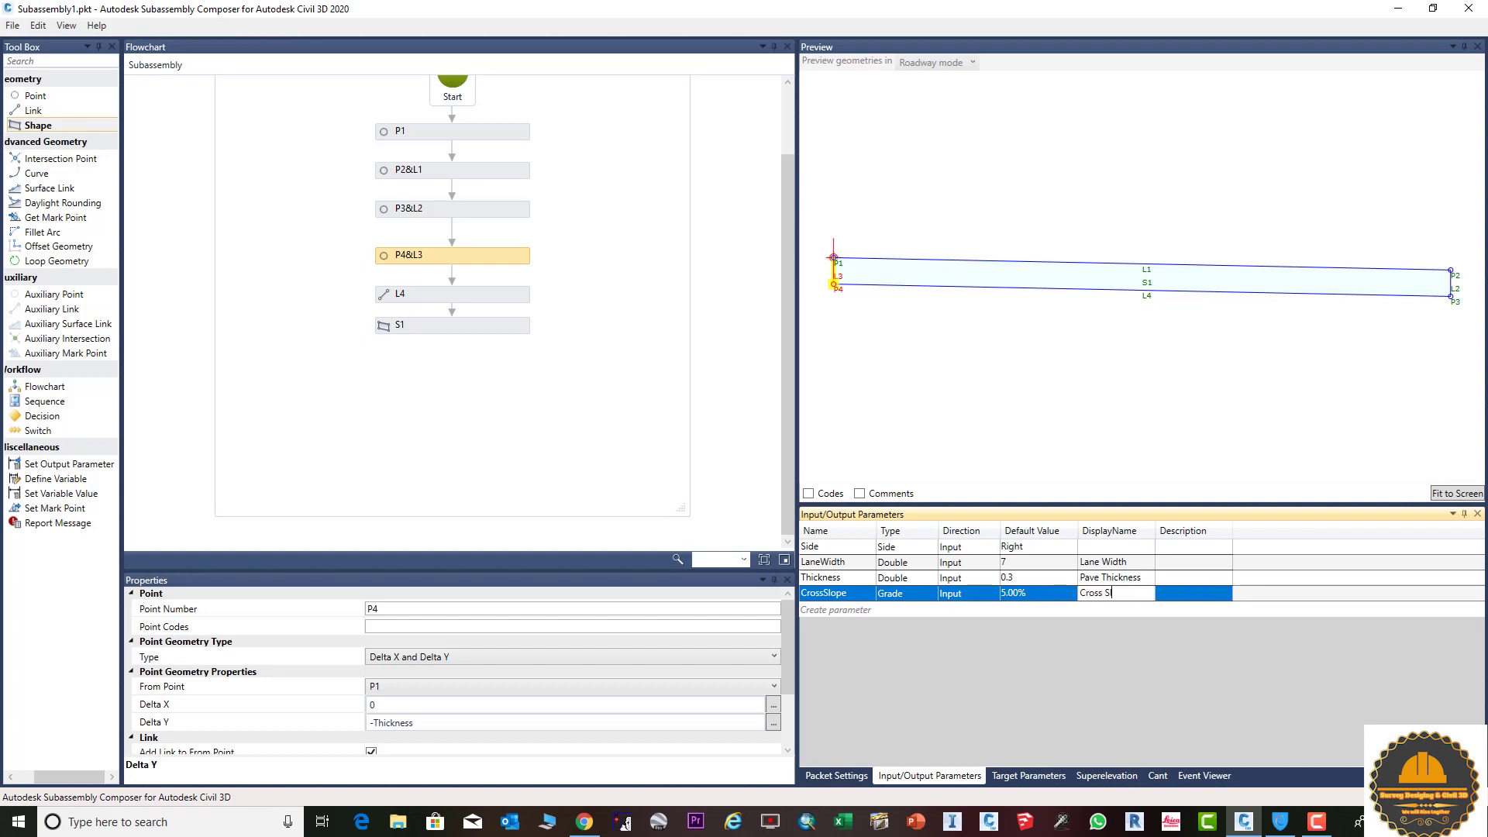
{"action": "type", "text": "lope"}
{"action": "key", "text": "Return"}
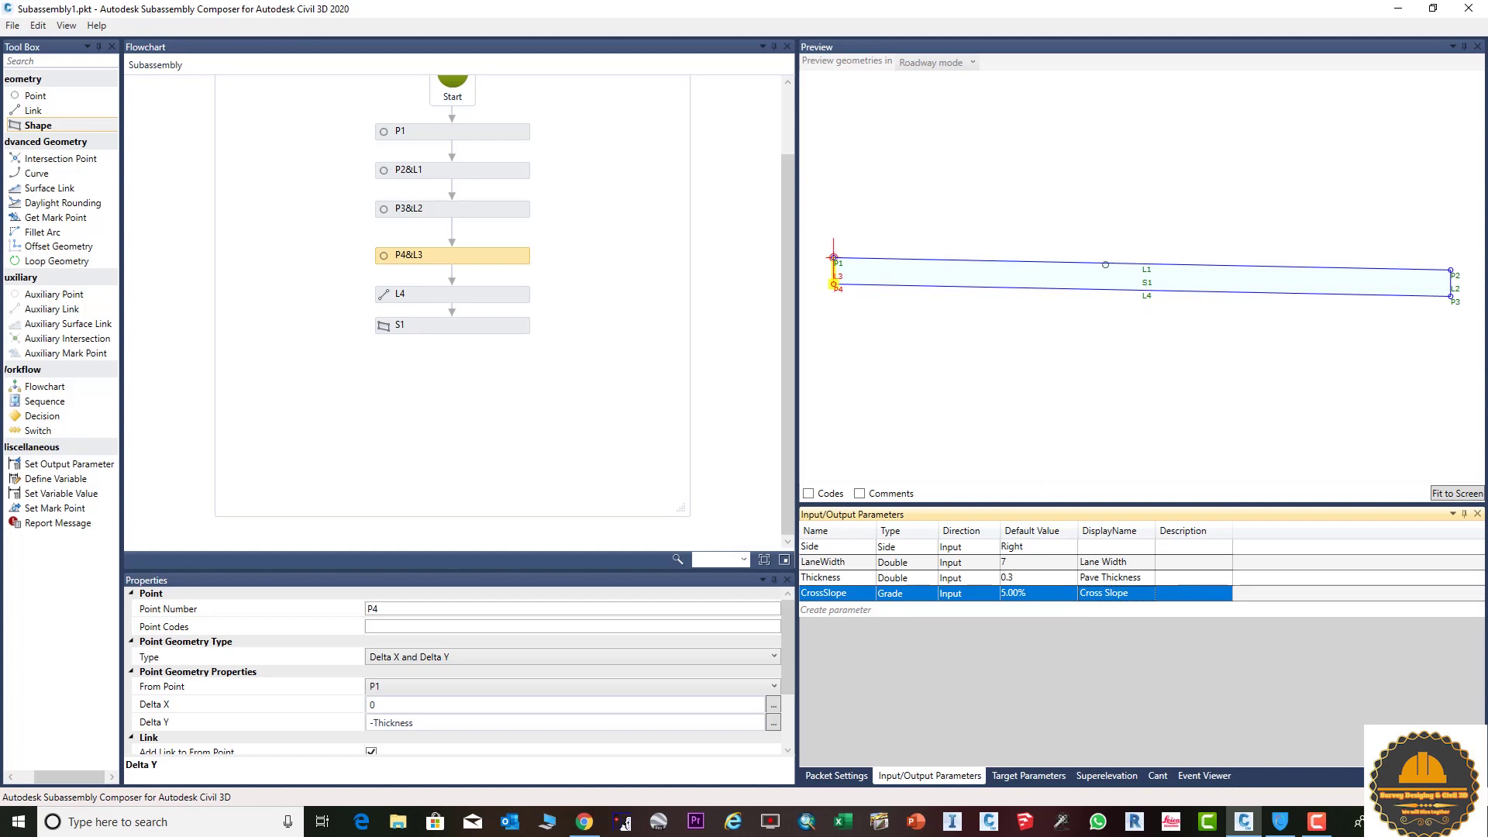
- Set the slope of point P2 on the top link L1 to -CrossSlope
{"action": "left_click", "coordinate": [1104, 263]}
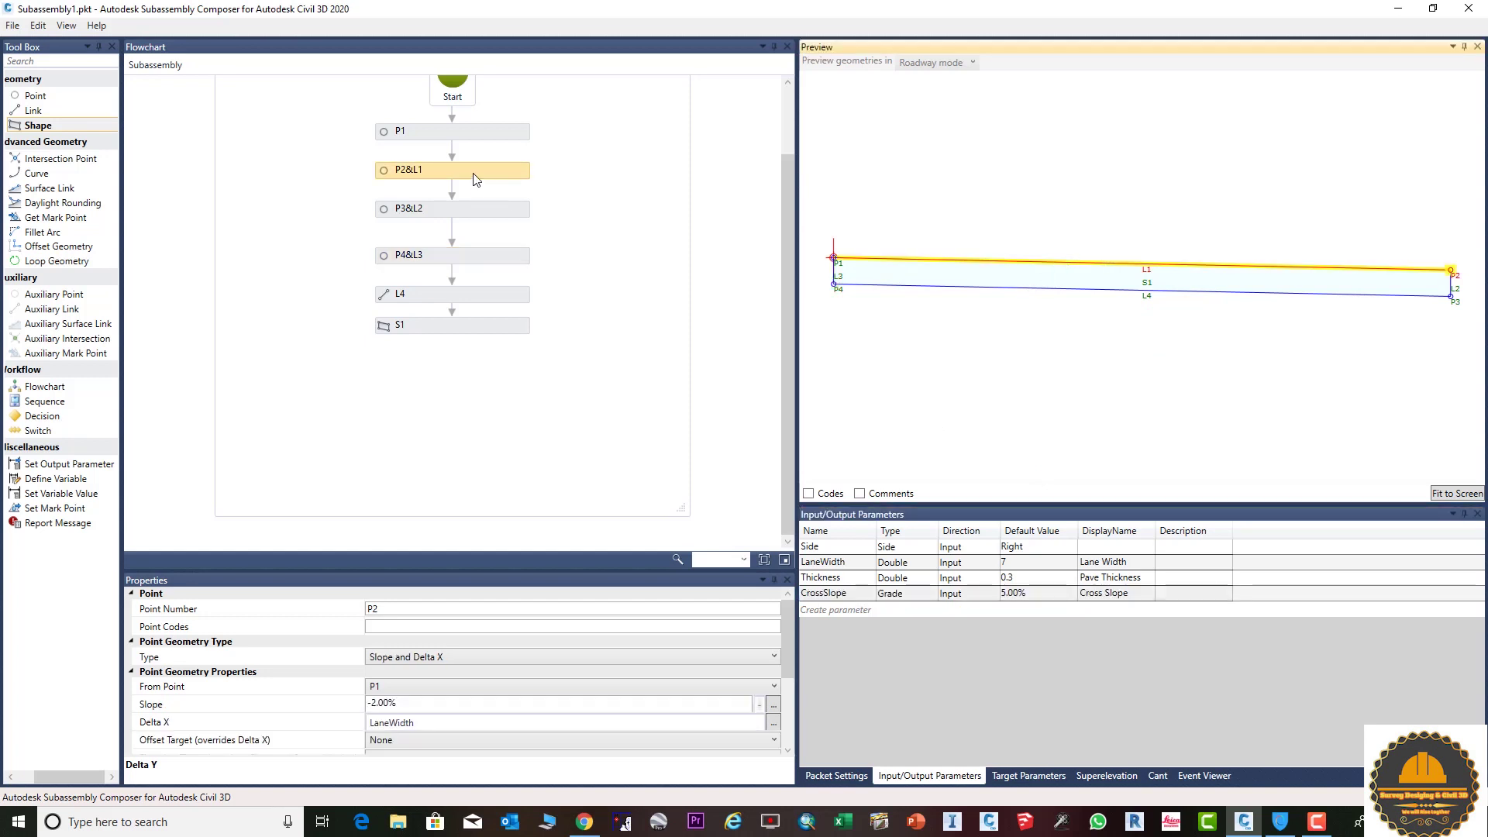
{"action": "left_click", "coordinate": [410, 705]}
{"action": "key", "text": "BackSpace"}
{"action": "key", "text": "BackSpace"}
{"action": "key", "text": "BackSpace"}
{"action": "key", "text": "BackSpace"}
{"action": "key", "text": "BackSpace"}
{"action": "type", "text": "C"}
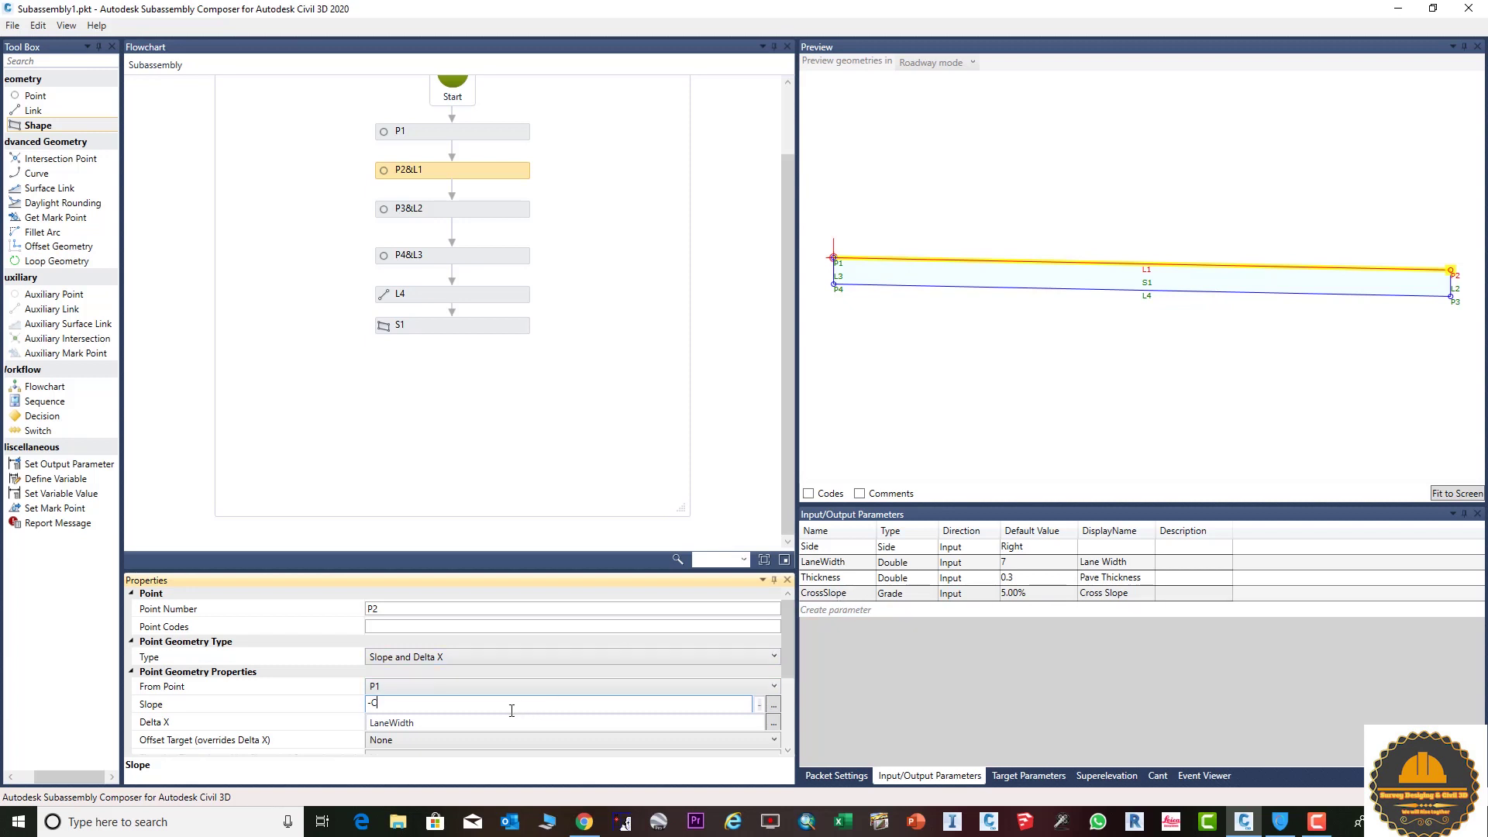
{"action": "type", "text": "ossSlope"}
{"action": "left_click", "coordinate": [972, 668]}
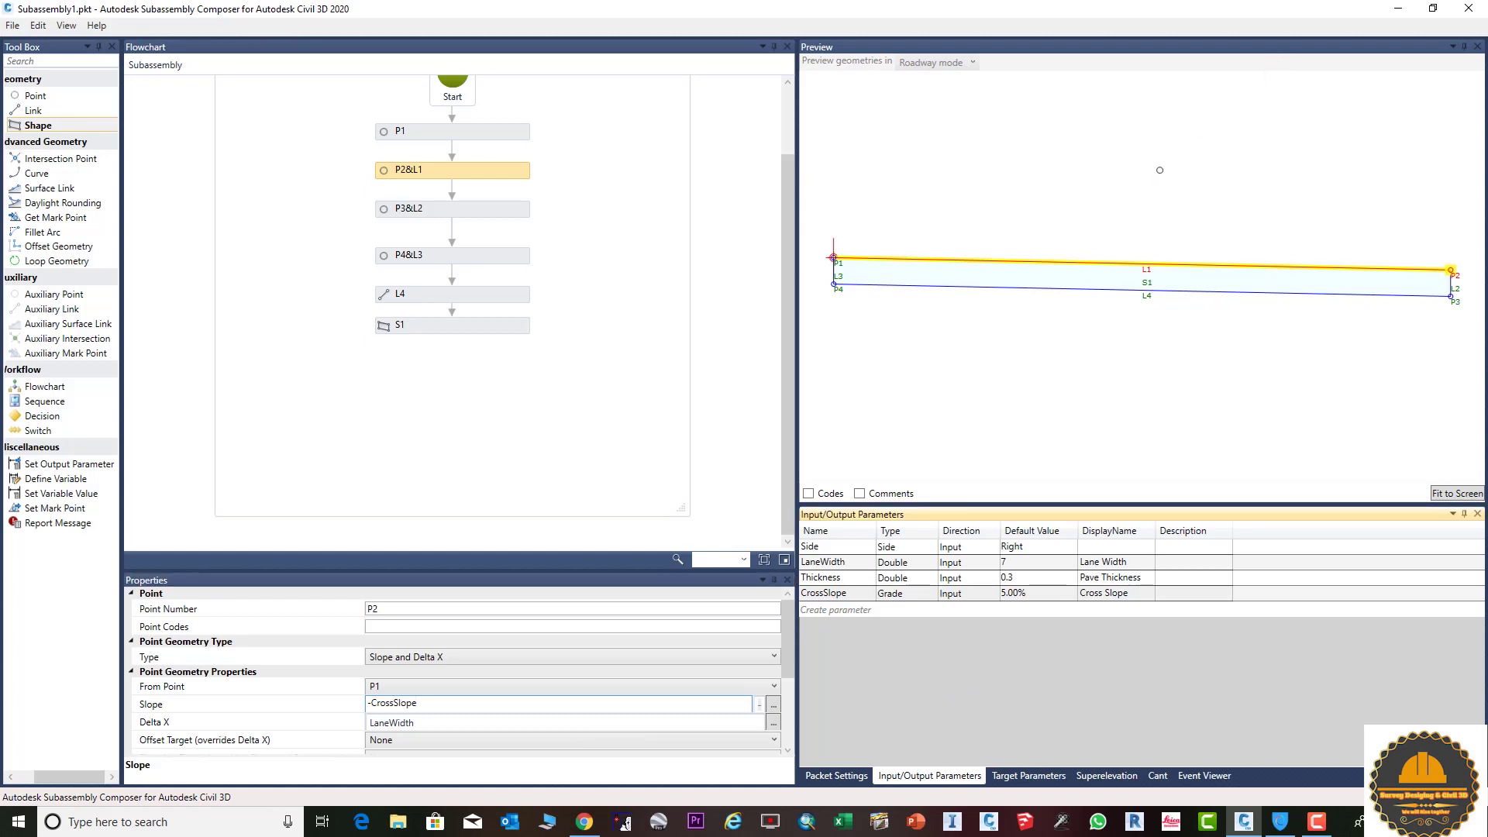
- Test the lane geometry with a CrossSlope default value of 12%
{"action": "left_click", "coordinate": [1041, 593]}
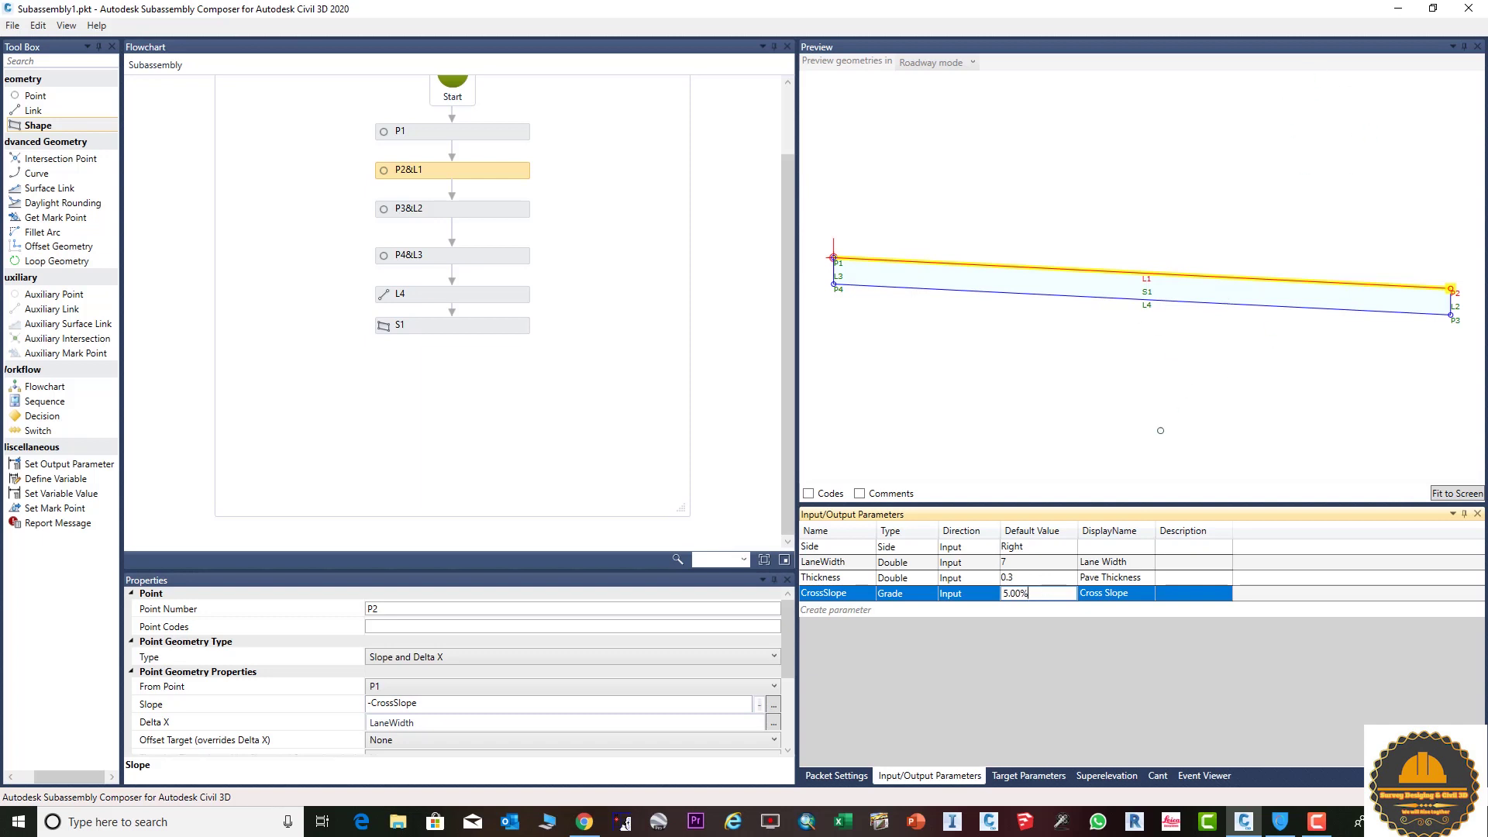
{"action": "key", "text": "BackSpace"}
{"action": "key", "text": "BackSpace"}
{"action": "key", "text": "BackSpace"}
{"action": "key", "text": "BackSpace"}
{"action": "key", "text": "BackSpace"}
{"action": "type", "text": "12"}
{"action": "key", "text": "Return"}
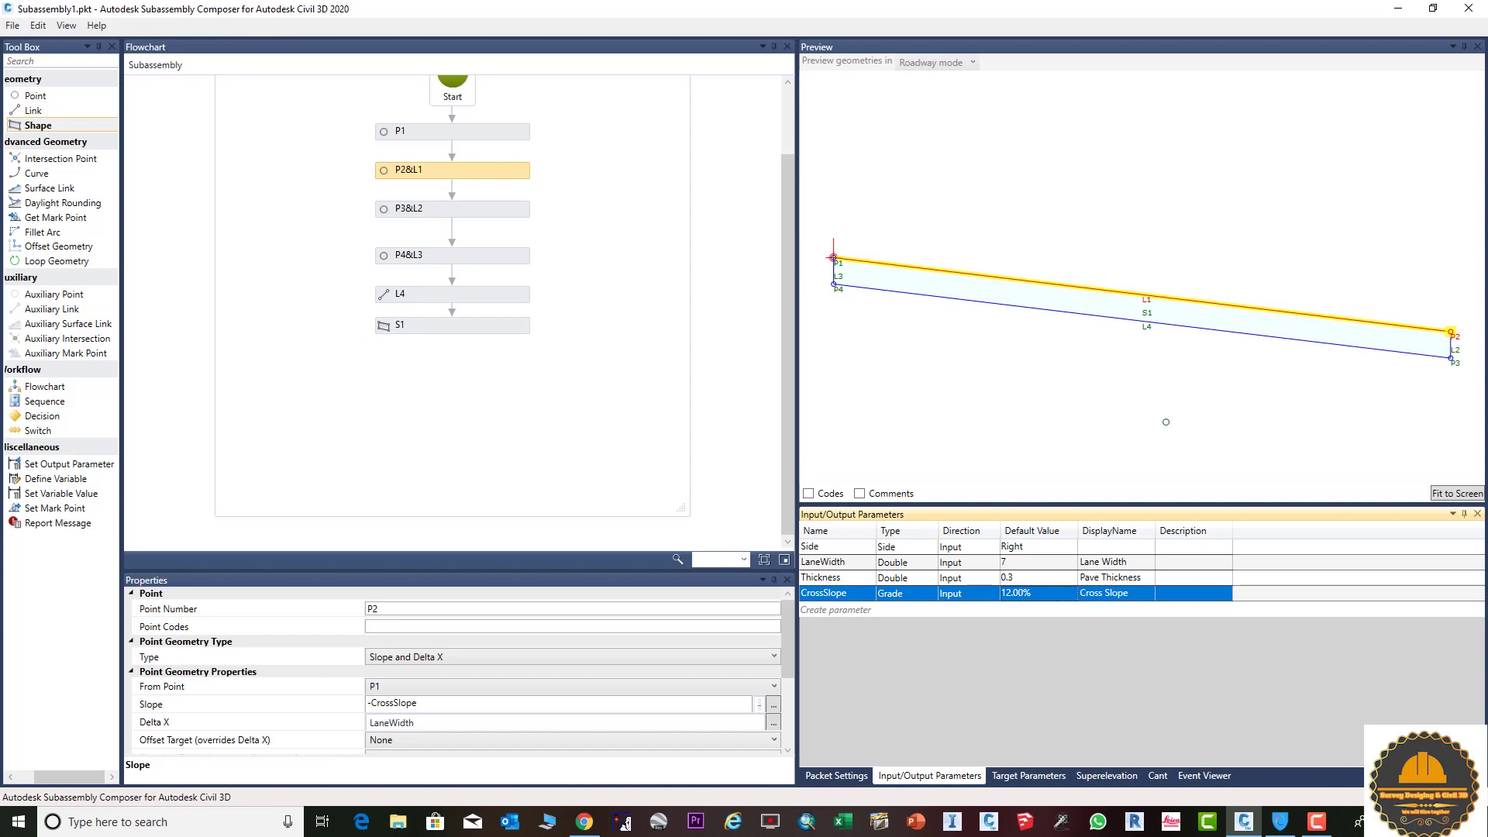
- Test the lane geometry with a steeper CrossSlope default value of 20%
{"action": "left_click", "coordinate": [1061, 592]}
{"action": "key", "text": "BackSpace"}
{"action": "key", "text": "BackSpace"}
{"action": "key", "text": "BackSpace"}
{"action": "key", "text": "BackSpace"}
{"action": "key", "text": "BackSpace"}
{"action": "key", "text": "BackSpace"}
{"action": "type", "text": "20"}
{"action": "key", "text": "Return"}
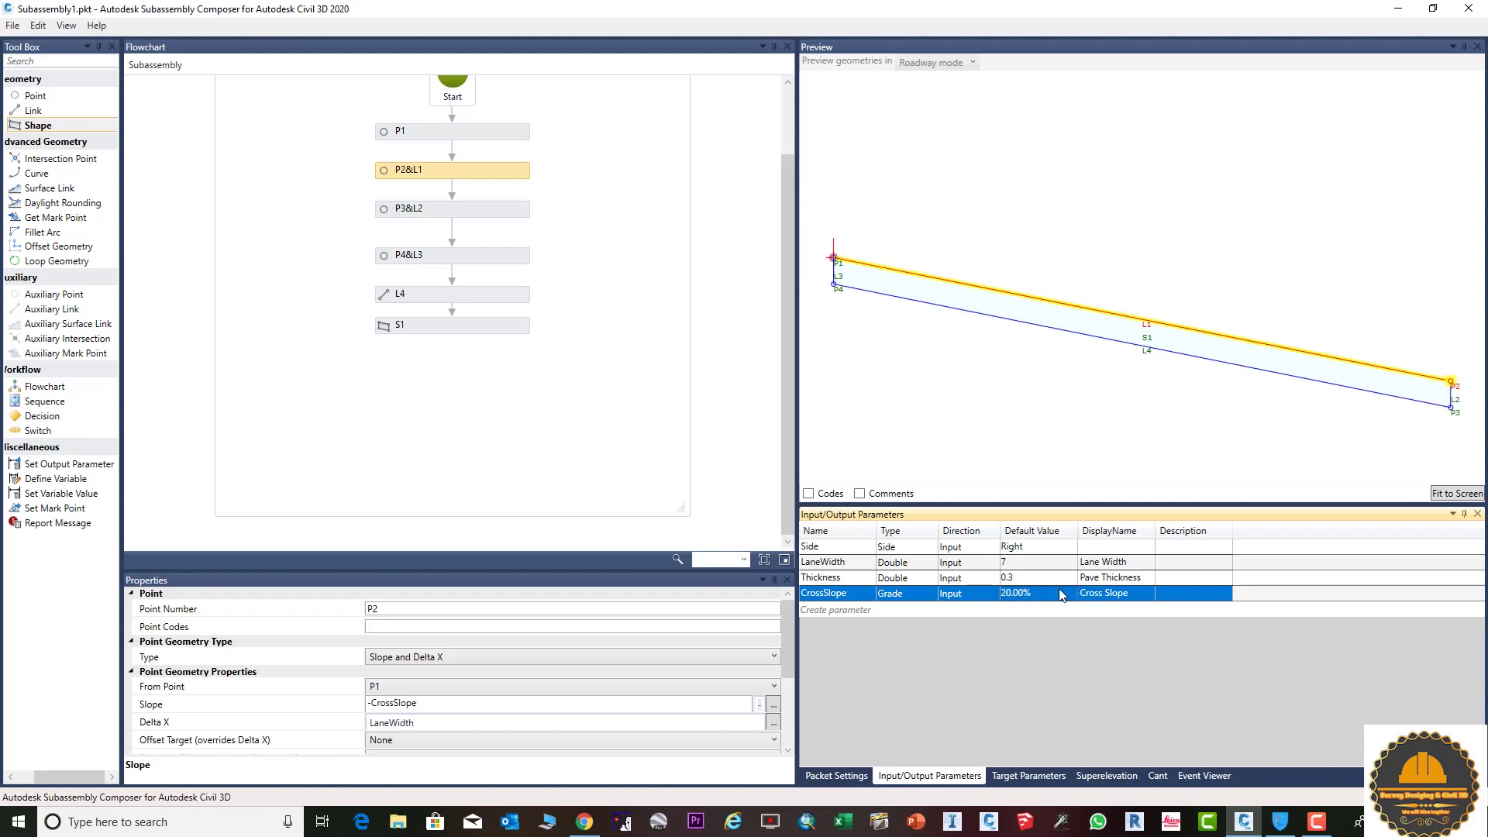
- Test the lane geometry with an extreme CrossSlope default value of 50%
{"action": "left_click", "coordinate": [1060, 593]}
{"action": "key", "text": "BackSpace"}
{"action": "key", "text": "BackSpace"}
{"action": "key", "text": "BackSpace"}
{"action": "key", "text": "BackSpace"}
{"action": "key", "text": "BackSpace"}
{"action": "key", "text": "BackSpace"}
{"action": "type", "text": "50"}
{"action": "key", "text": "Return"}
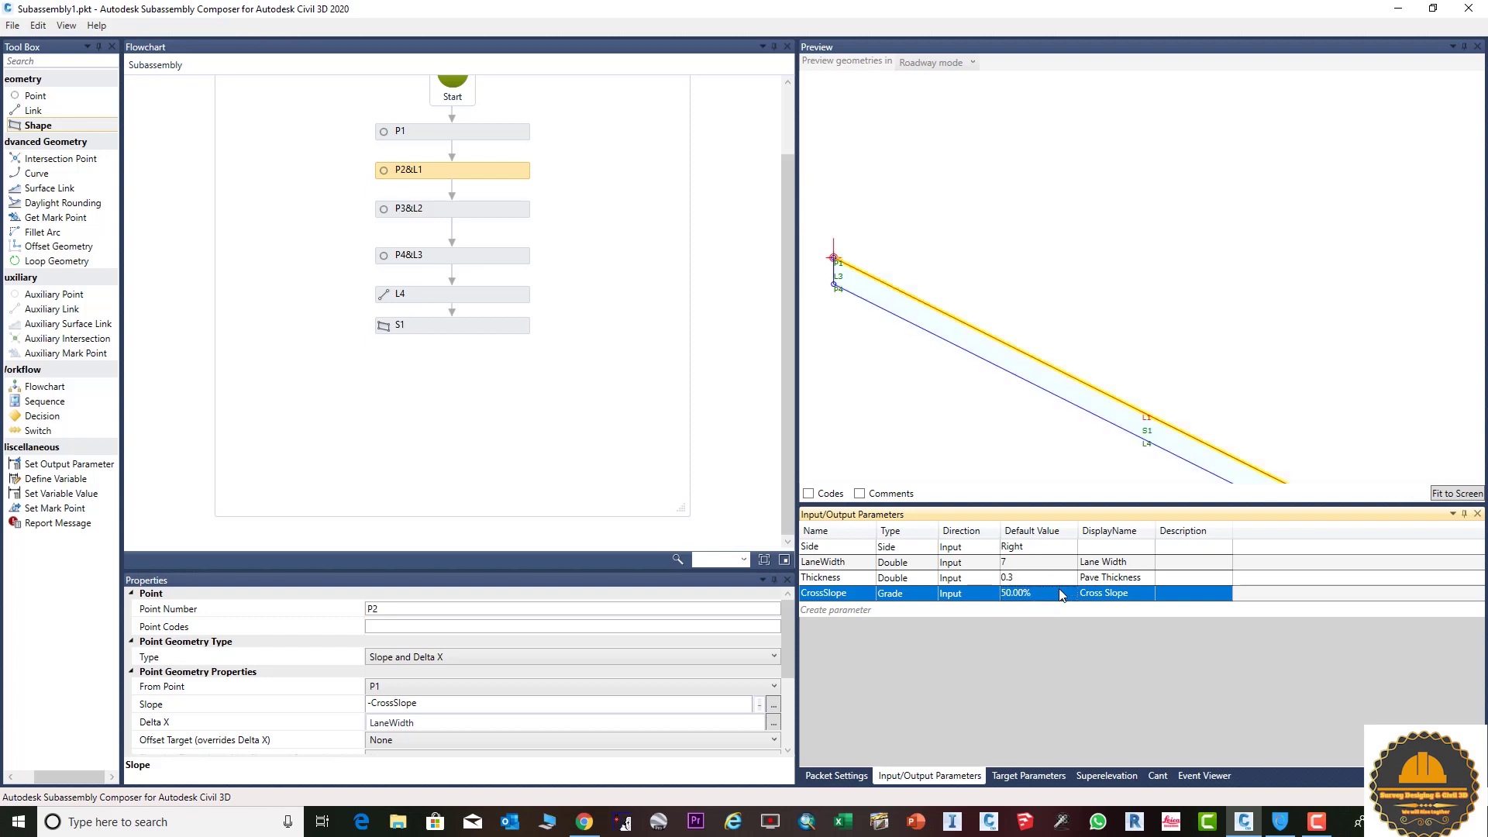
- Set the CrossSlope parameter's default value to 2%
{"action": "left_click", "coordinate": [1060, 592]}
{"action": "key", "text": "BackSpace"}
{"action": "key", "text": "BackSpace"}
{"action": "key", "text": "BackSpace"}
{"action": "key", "text": "BackSpace"}
{"action": "key", "text": "BackSpace"}
{"action": "key", "text": "BackSpace"}
{"action": "type", "text": "2"}
{"action": "key", "text": "Return"}
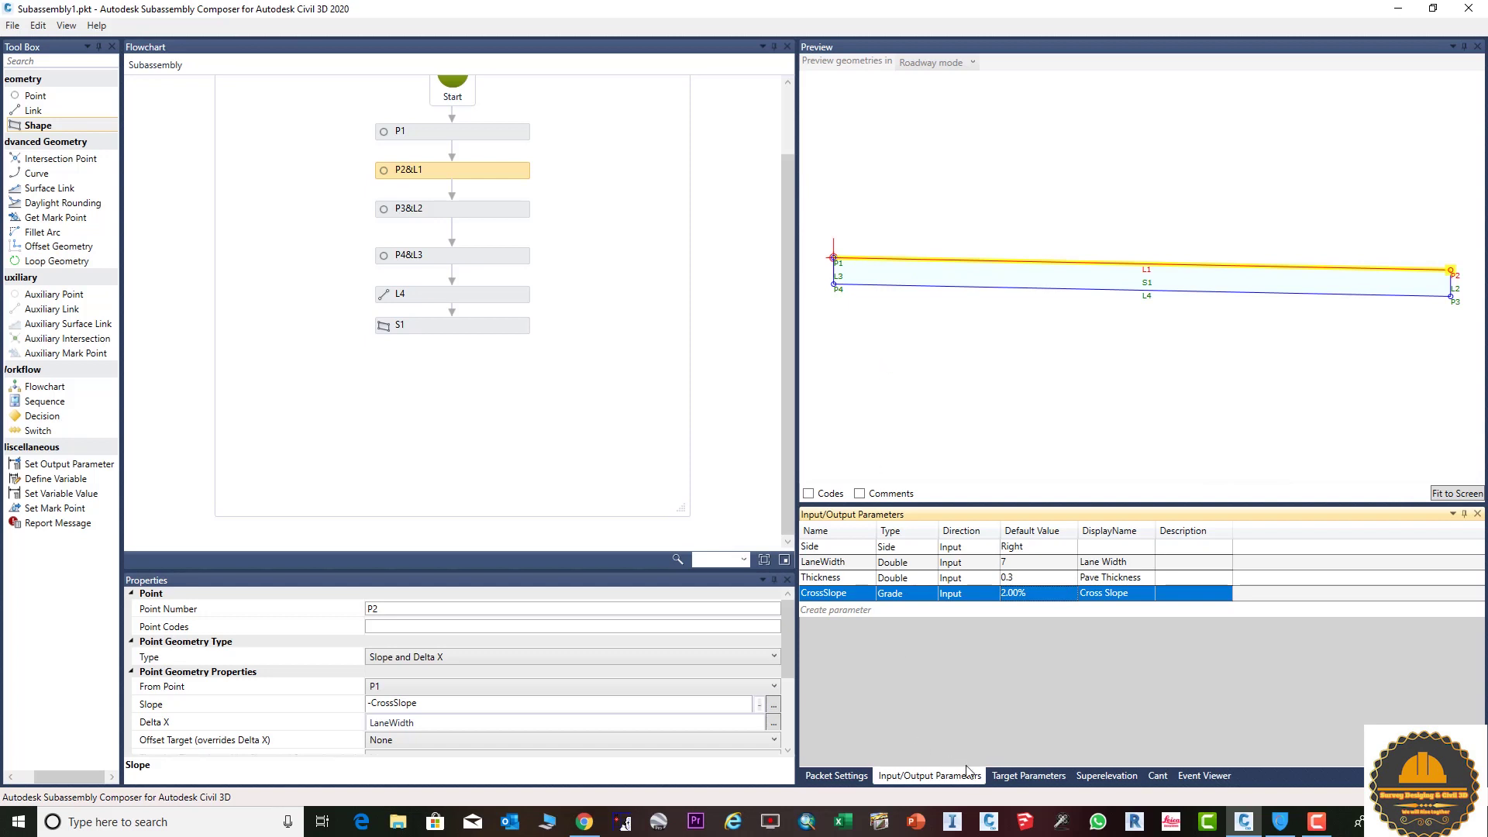
{"action": "left_click", "coordinate": [1028, 777]}
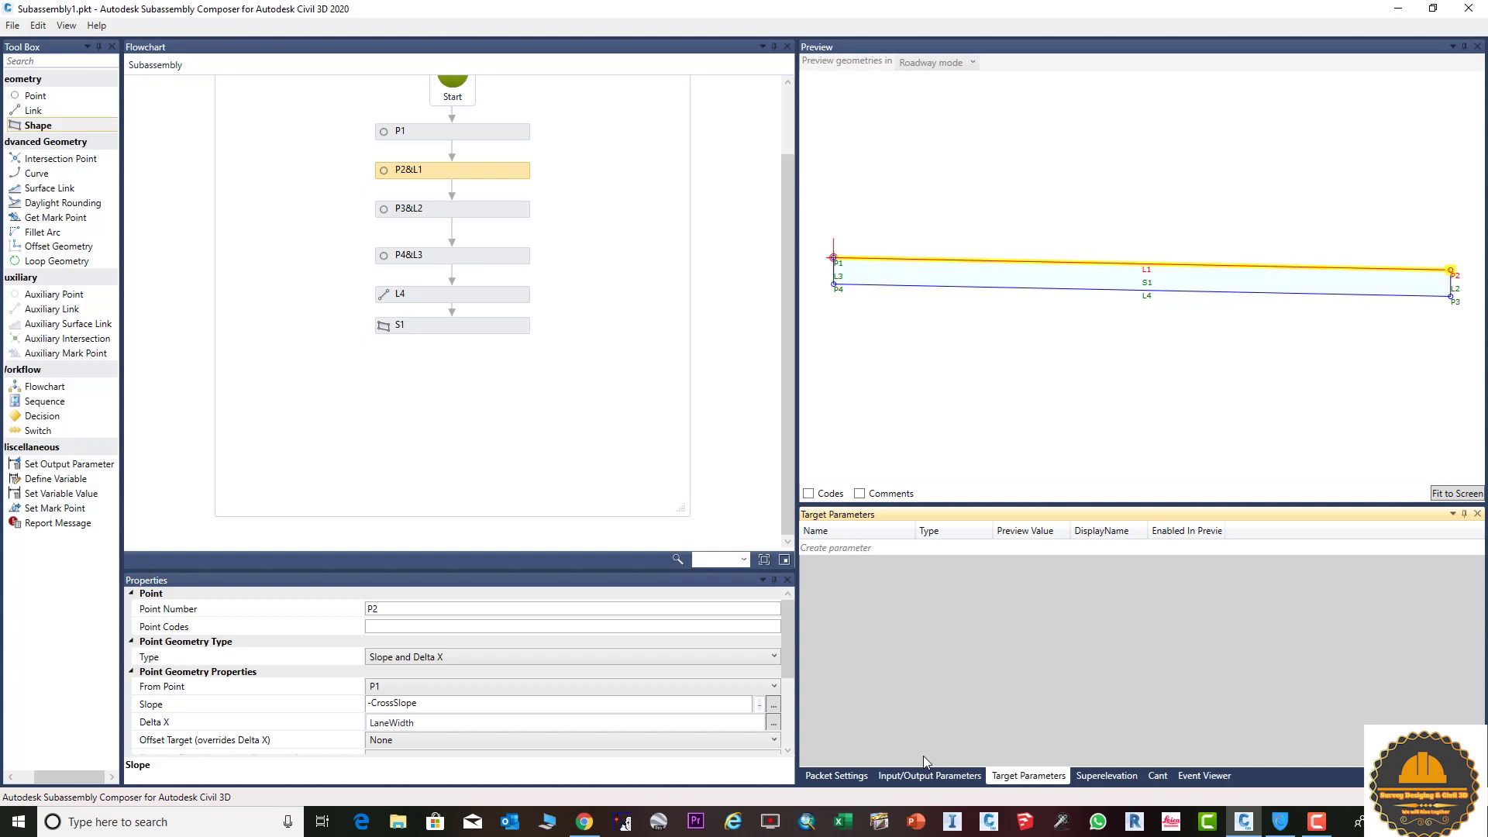
{"action": "left_click", "coordinate": [928, 777]}
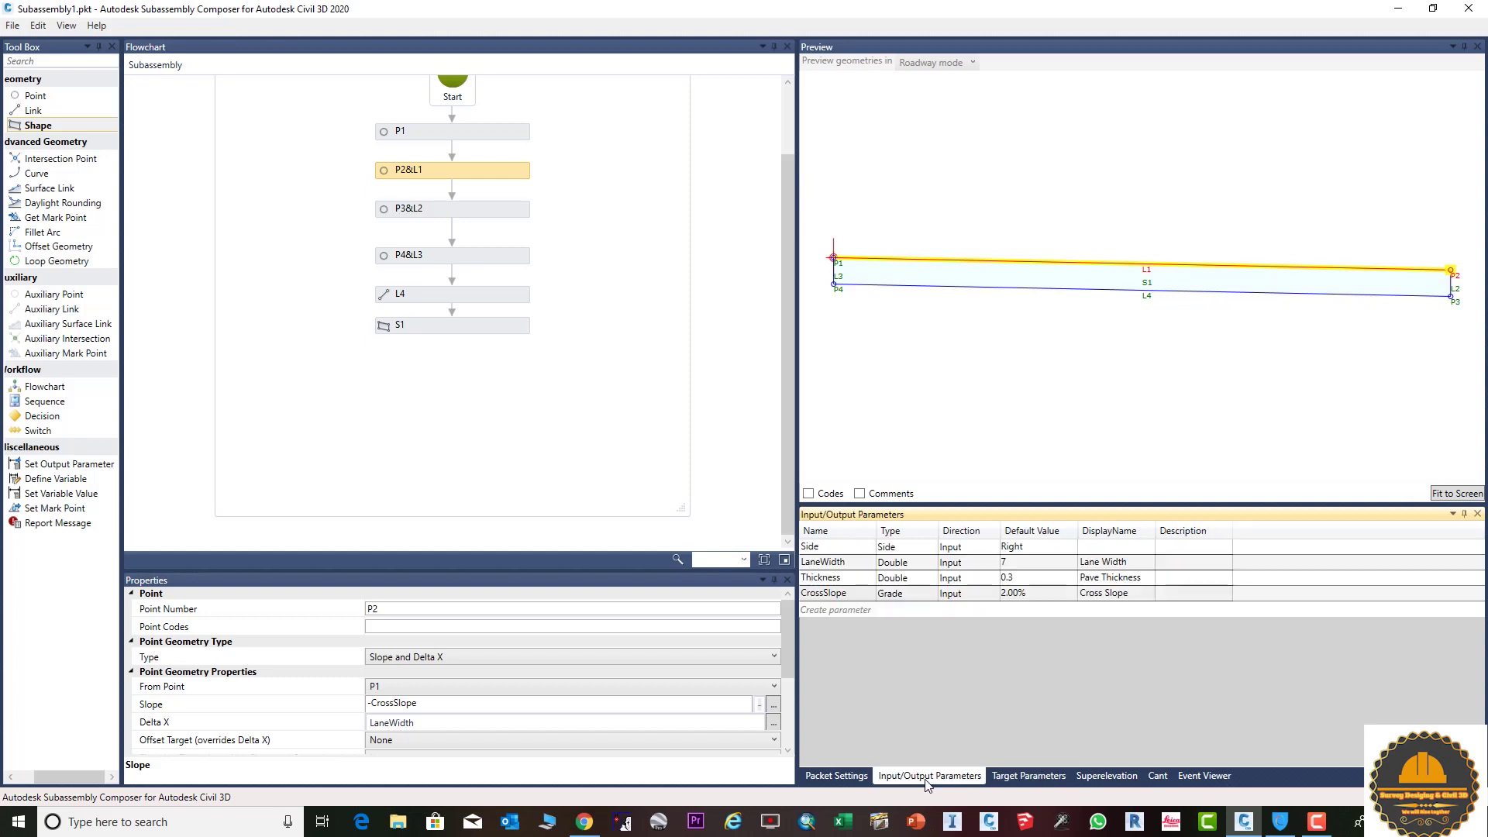